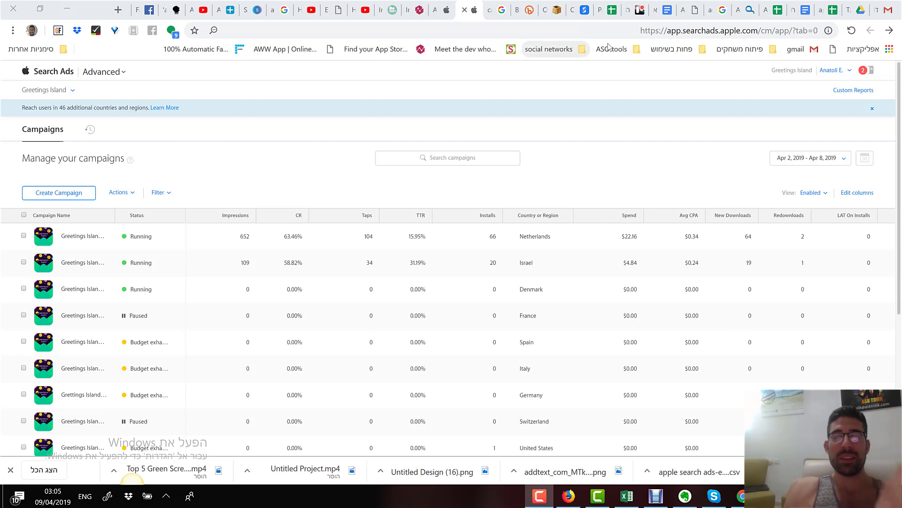
Check the topic list in the character counter, and set the Search Ads campaigns report to Last 4 Weeks
left_click(558, 11)
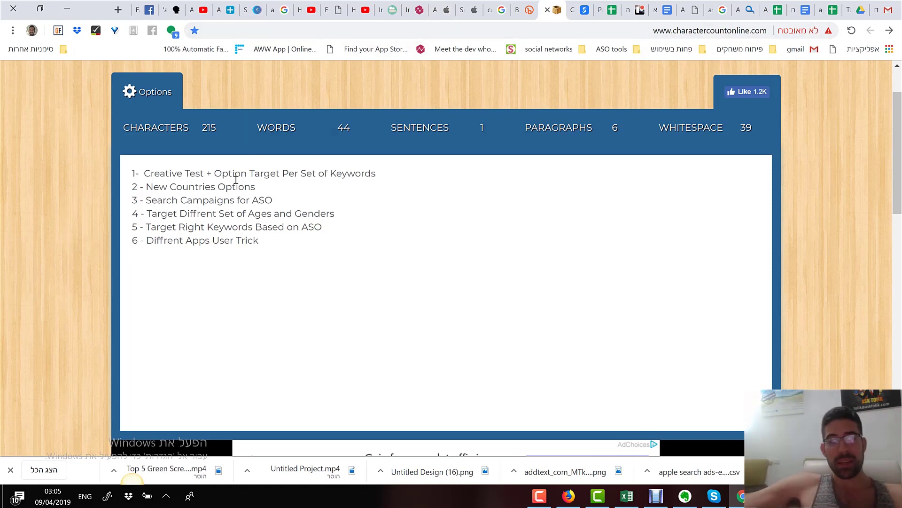
left_click(475, 16)
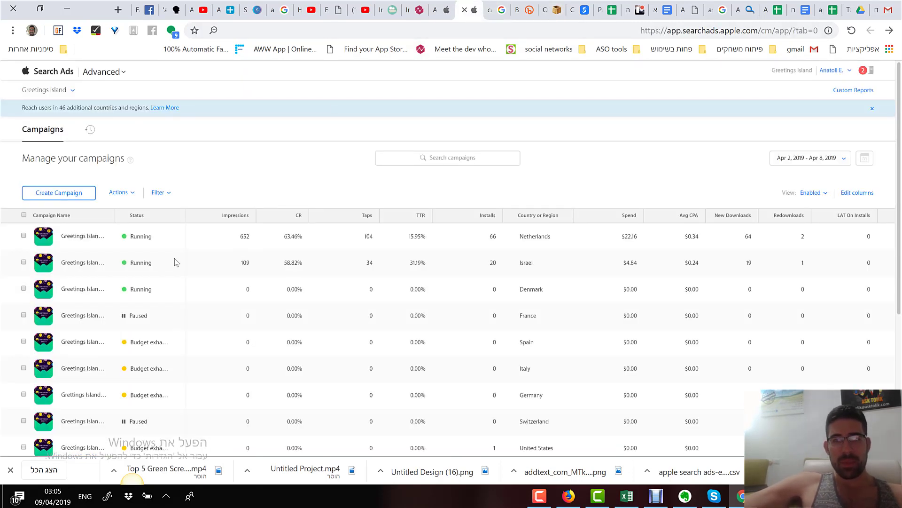
left_click(797, 160)
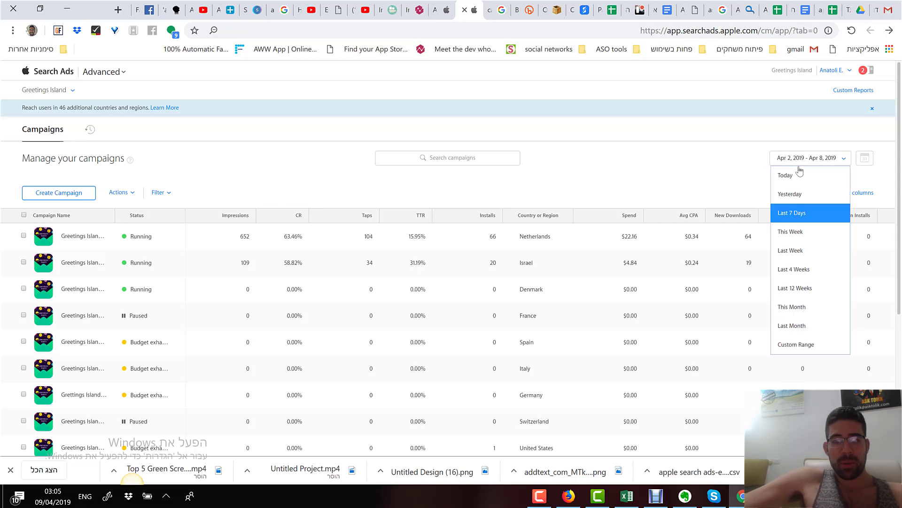
left_click(806, 270)
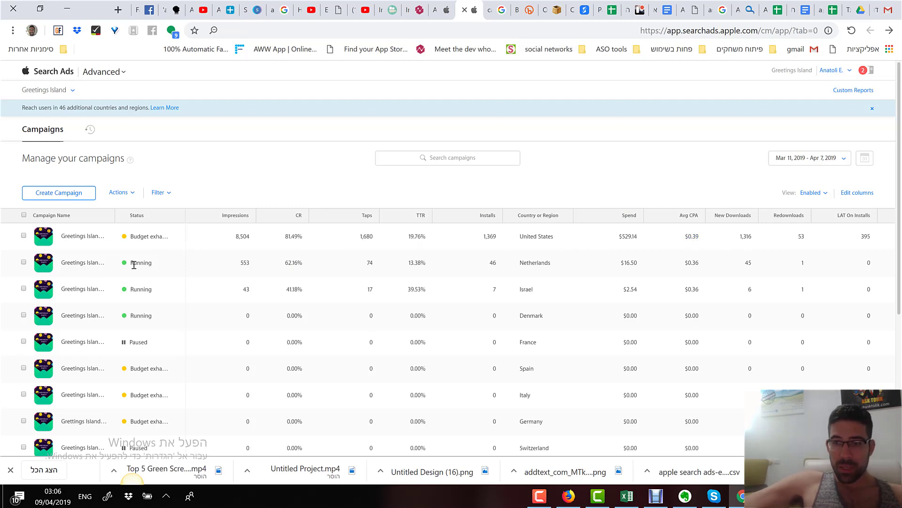
Open the Board ad group in the United States campaign and review its keywords
left_click(83, 242)
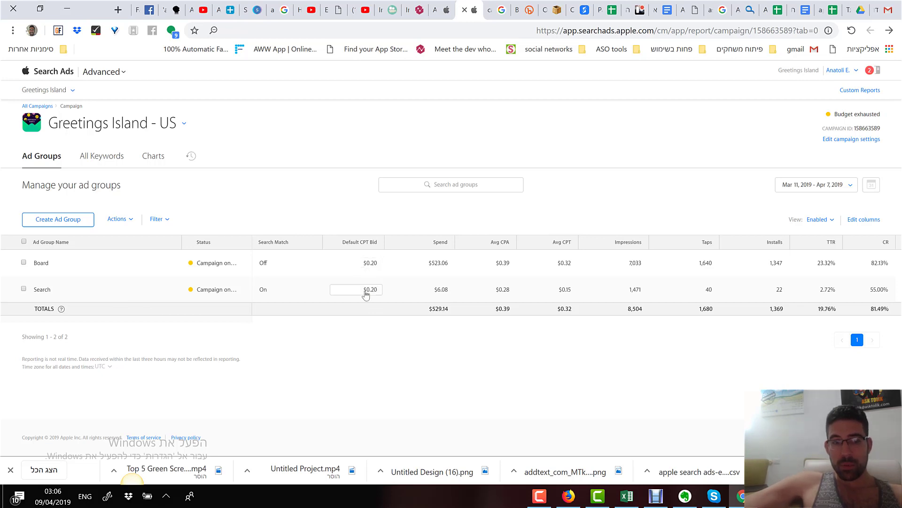
left_click(40, 264)
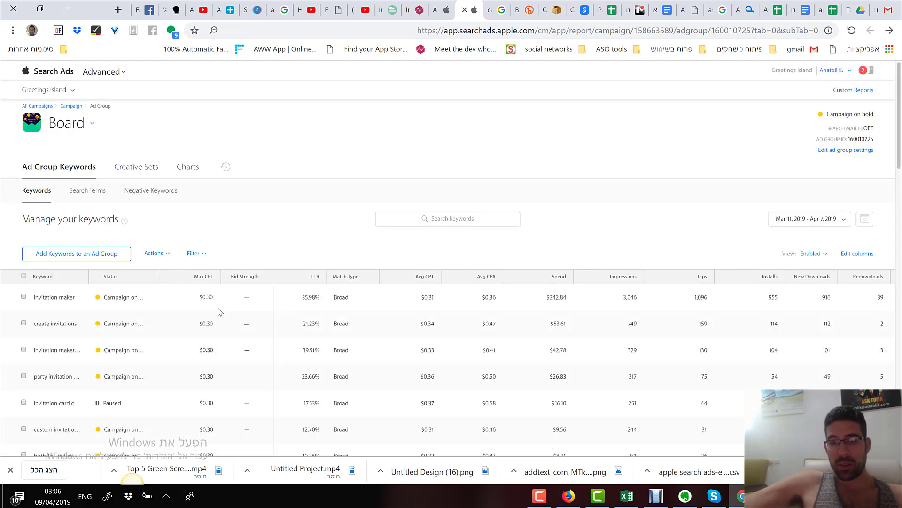
scroll(209, 345, "down", 4)
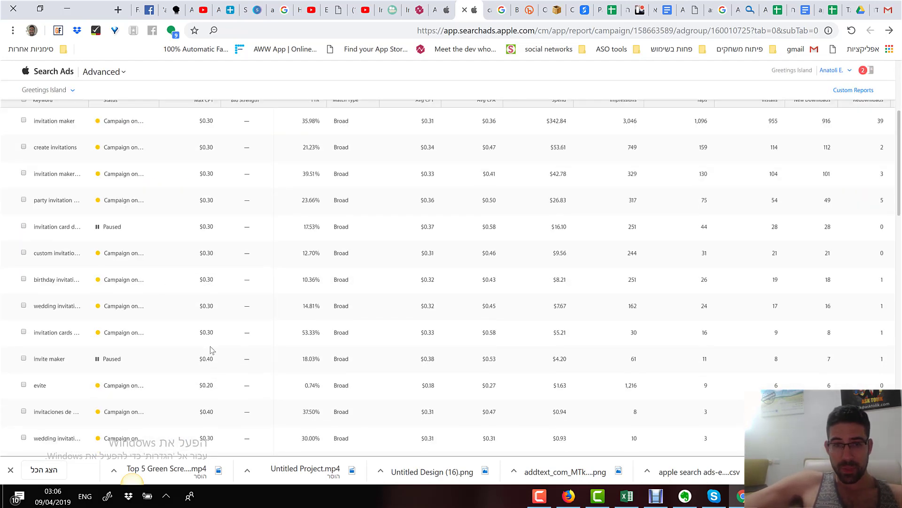
scroll(283, 289, "up", 1)
scroll(283, 290, "up", 4)
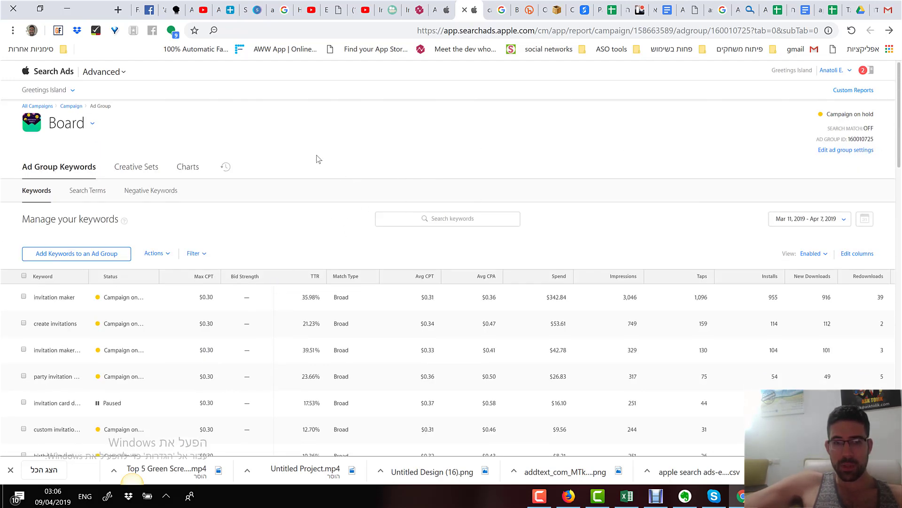
Open the Board ad group's creative sets at a larger page zoom, and view Set 1 and the Default Image Ad preview
left_click(140, 169)
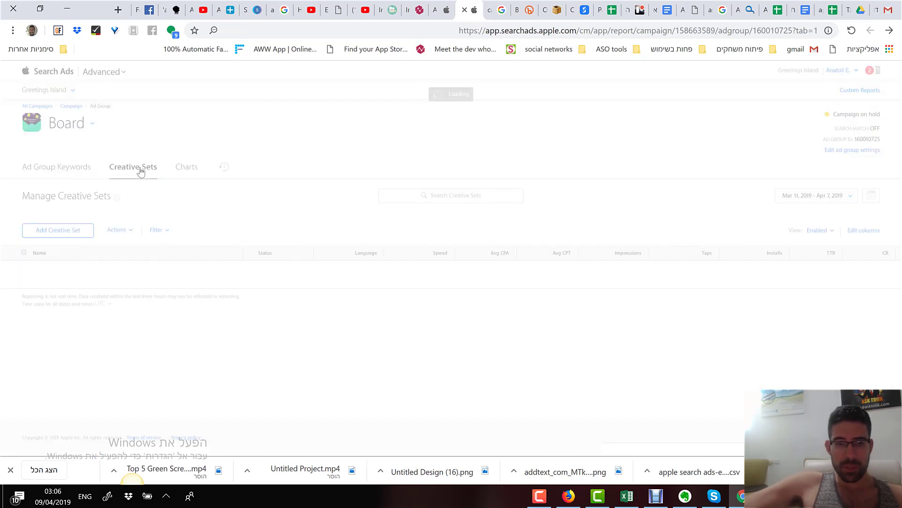
scroll(143, 179, "down", 1)
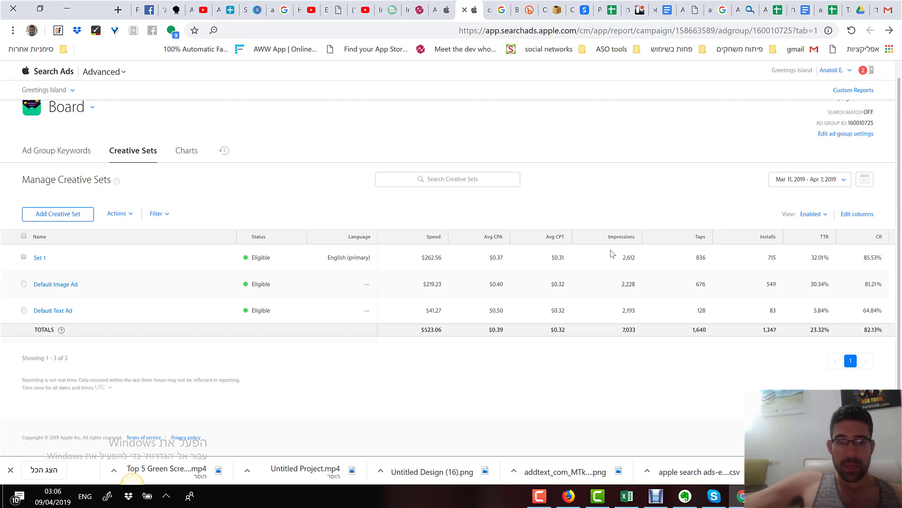
key("ctrl+plus")
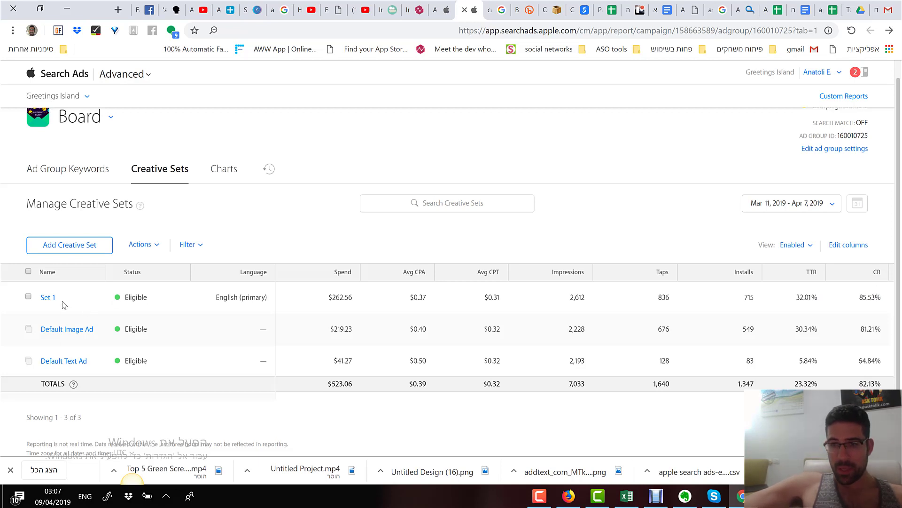
left_click(53, 300)
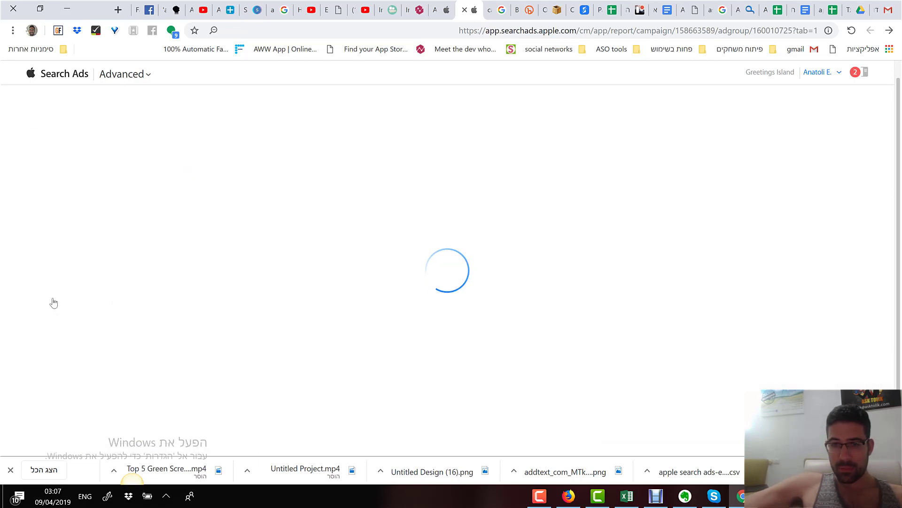
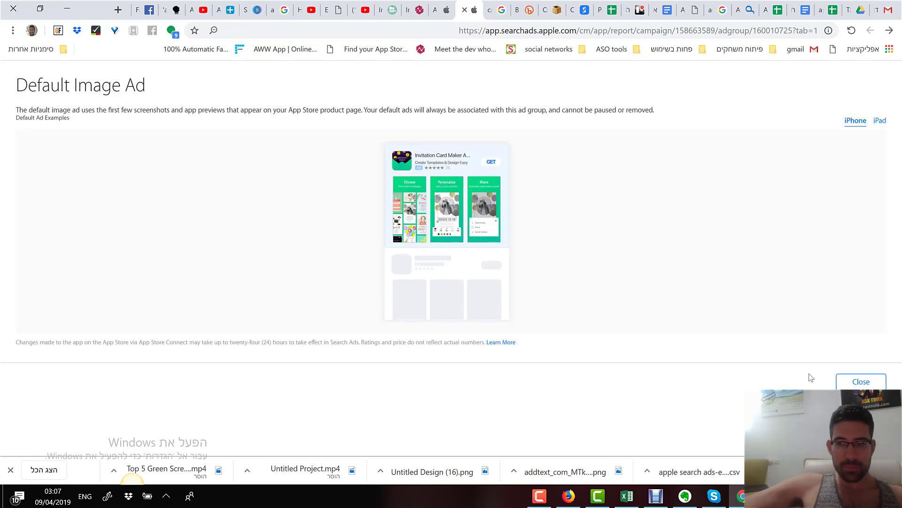
left_click(860, 382)
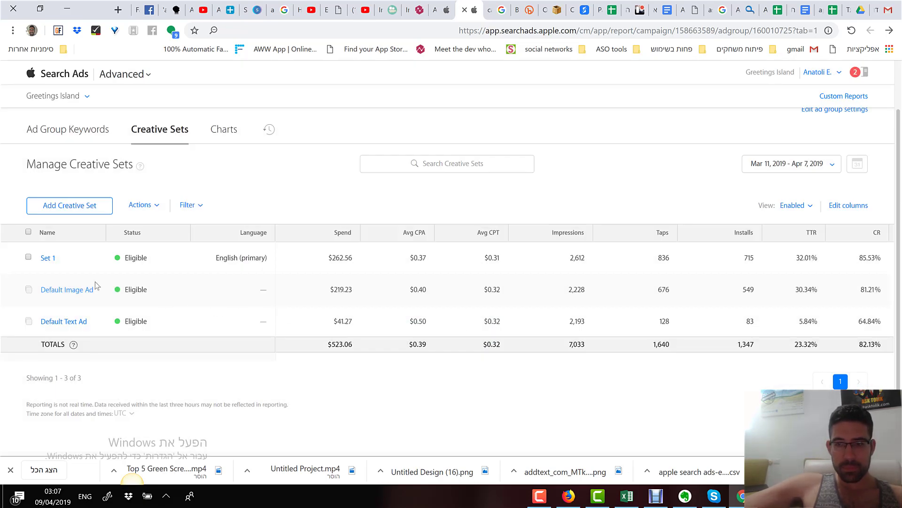
Open creative set Set 1 and examine its selected assets for the iPhone 5.8", iPhone 5.5" and iPad 12.9" displays
left_click(45, 262)
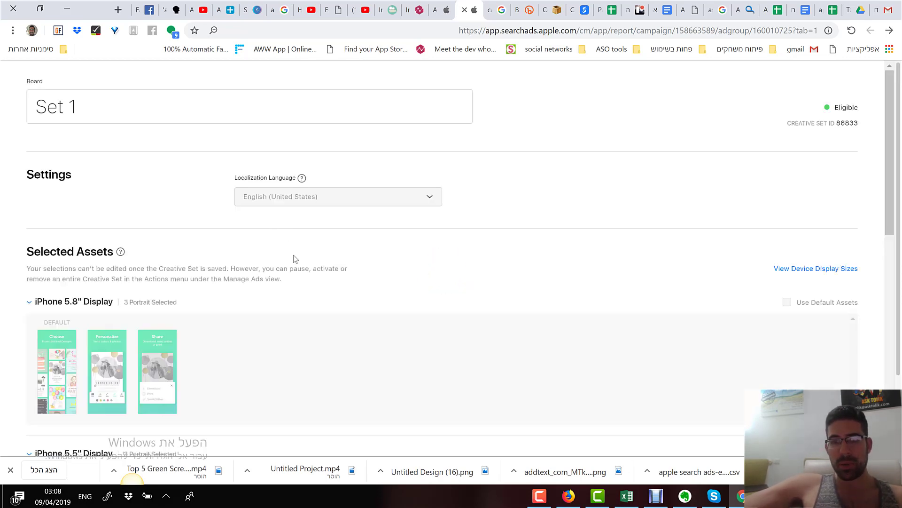
scroll(216, 312, "down", 10)
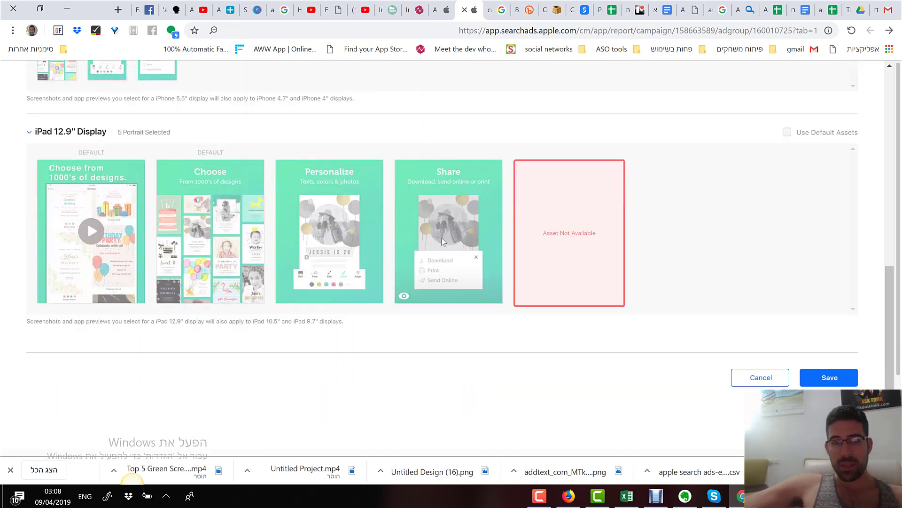
scroll(120, 220, "up", 1)
scroll(120, 219, "up", 7)
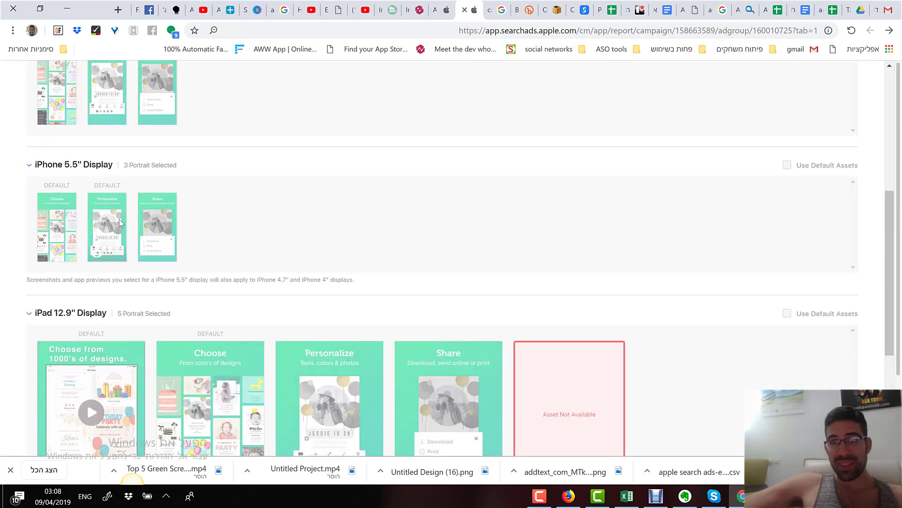
scroll(119, 219, "down", 6)
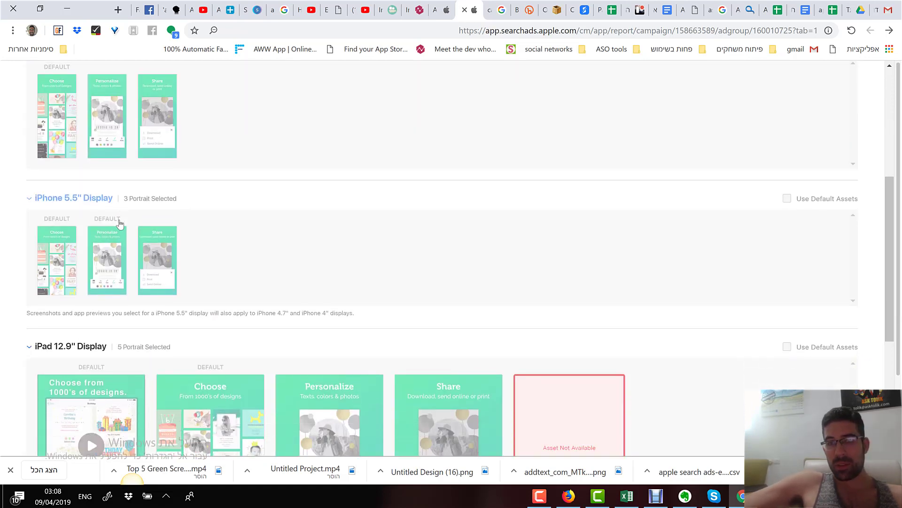
scroll(124, 221, "up", 8)
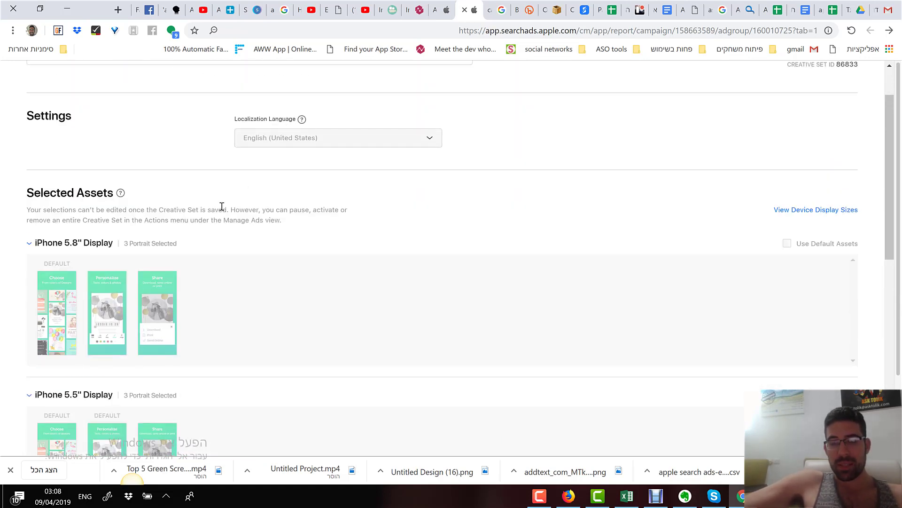
scroll(277, 177, "down", 7)
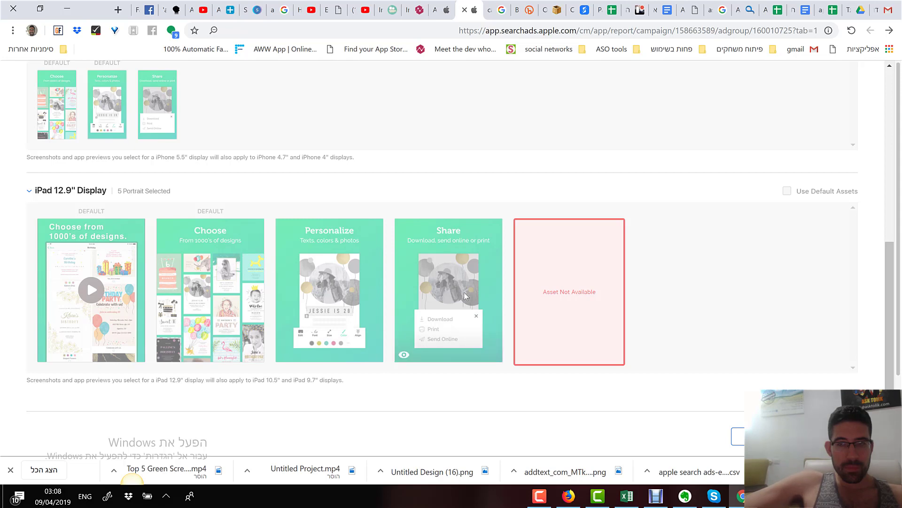
scroll(498, 301, "down", 2)
scroll(487, 300, "up", 7)
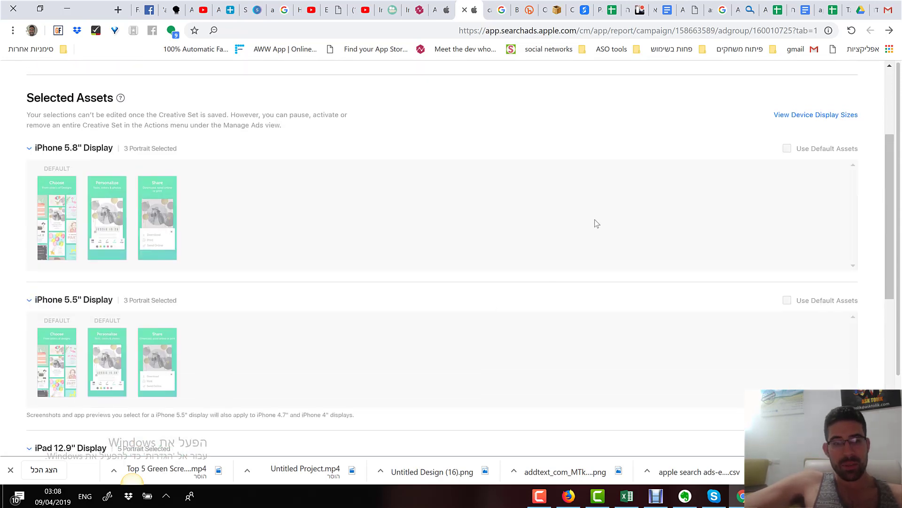
scroll(595, 224, "up", 1)
View the list of Apple device display sizes, close it and return to the start of Set 1's settings
left_click(798, 175)
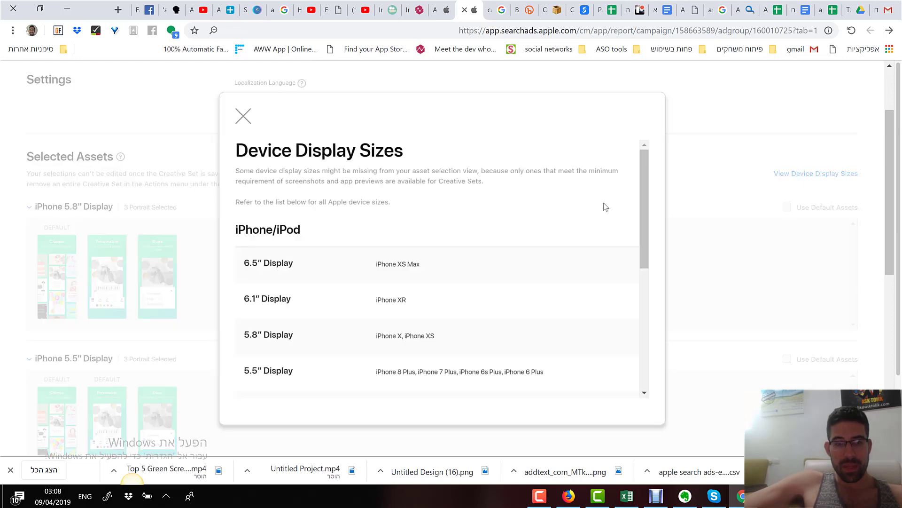
scroll(483, 234, "down", 5)
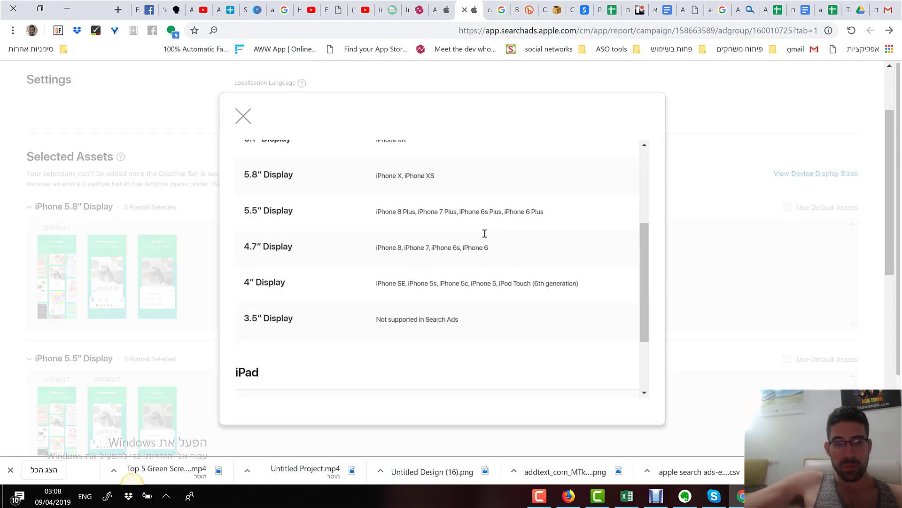
left_click(243, 117)
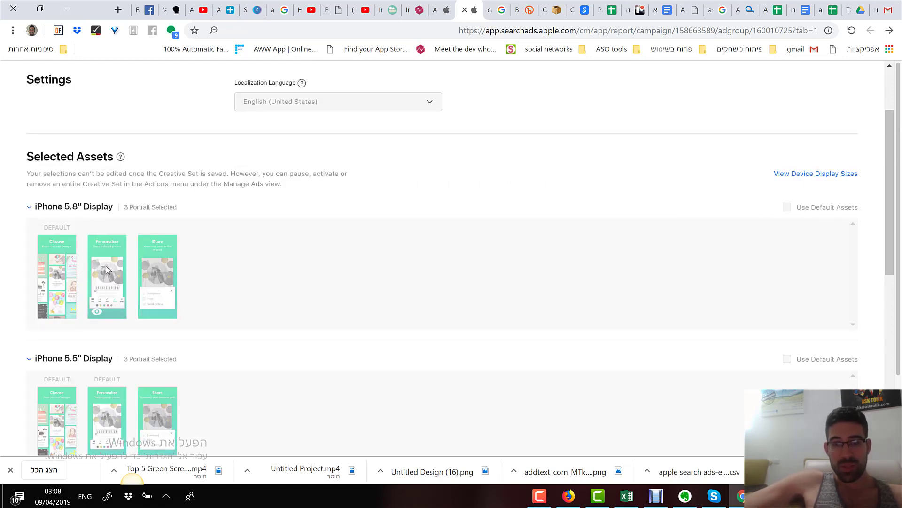
scroll(211, 215, "up", 2)
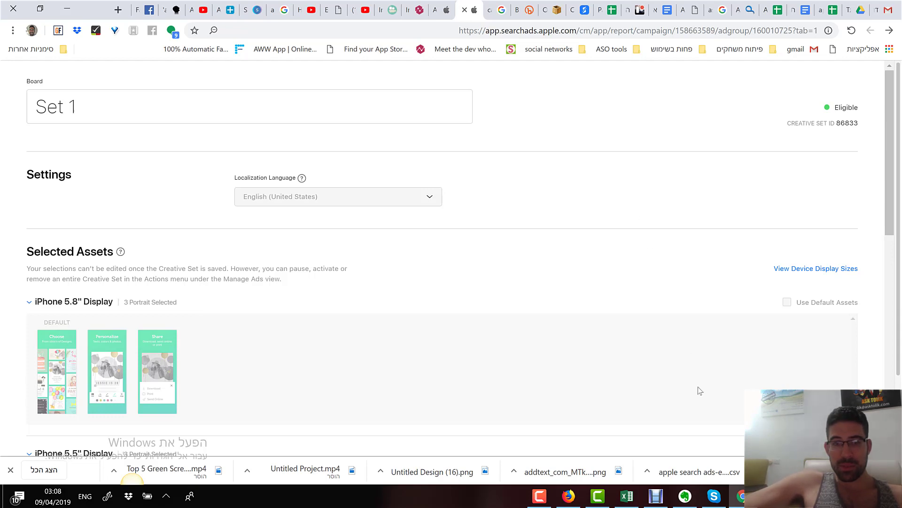
Switch to Firefox, search for "google play developer console" in a new tab and open the Google Play Console
left_click(574, 501)
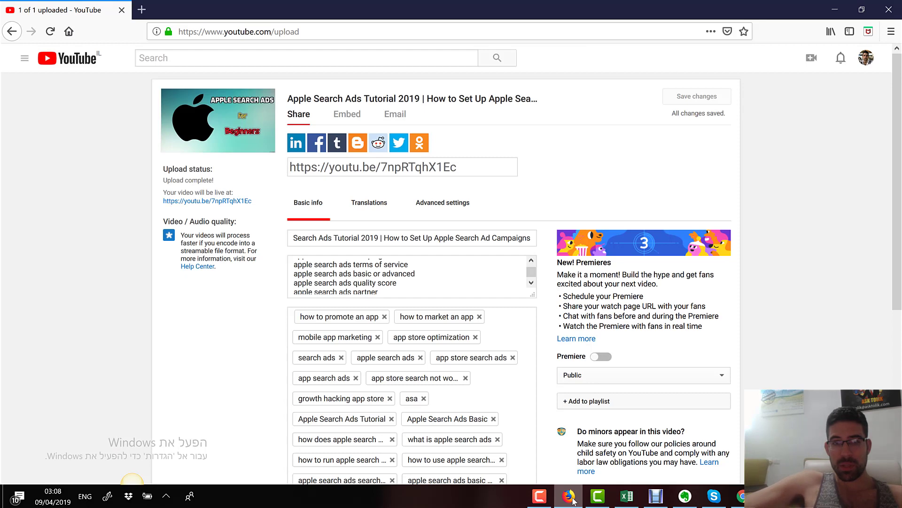
left_click(142, 9)
type("g")
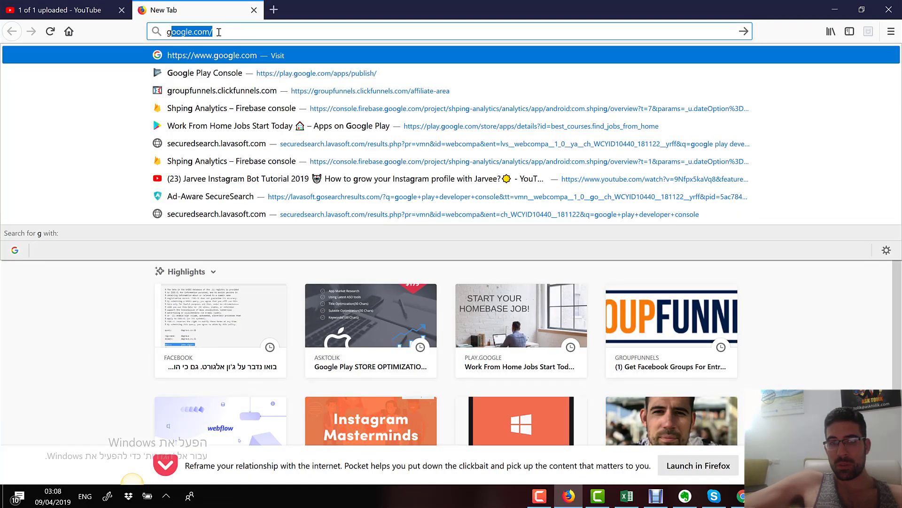
type("oogle")
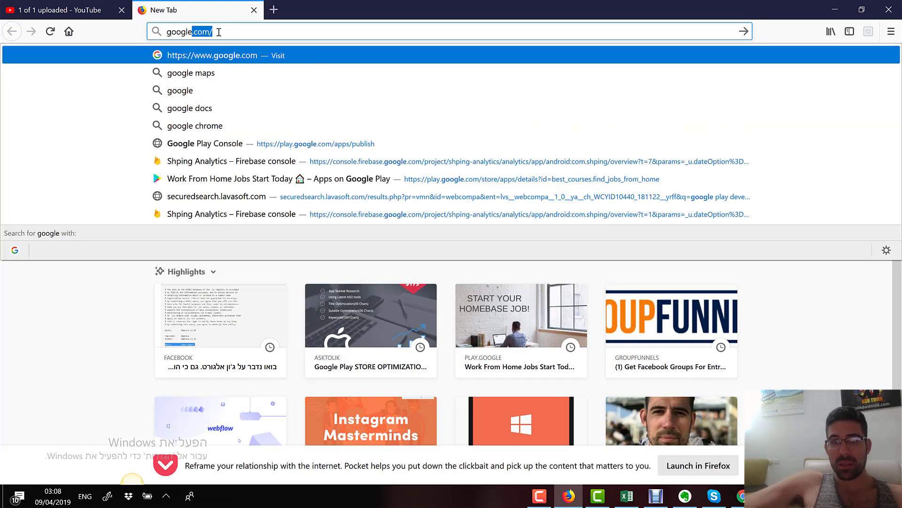
type(" pla")
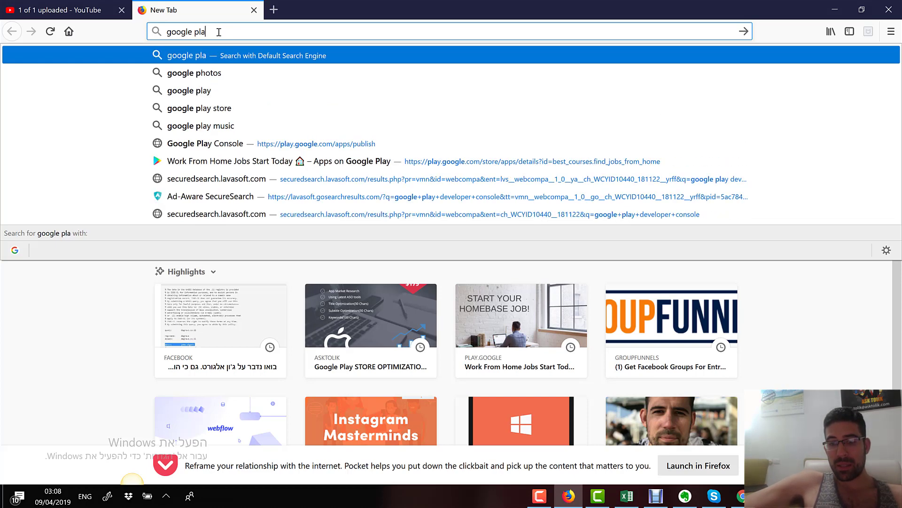
key("BackSpace")
key("BackSpace")
key("BackSpace")
type("play de")
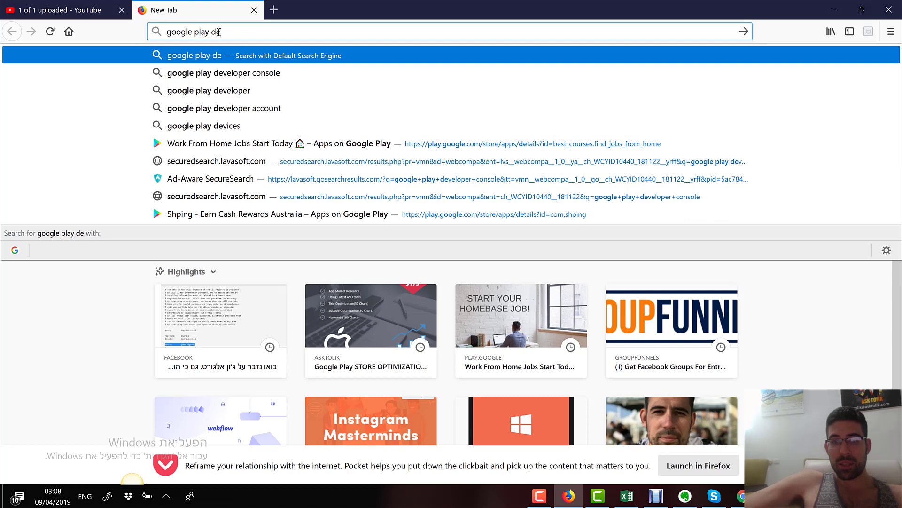
left_click(267, 72)
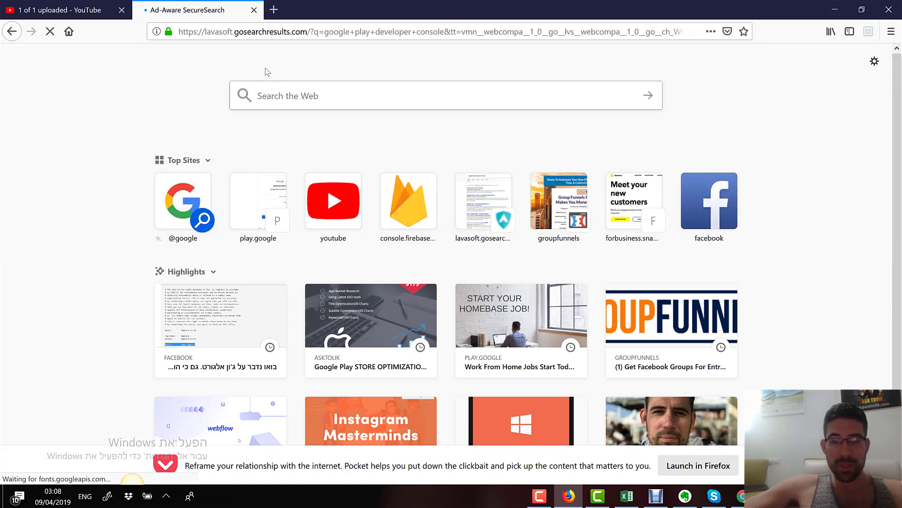
left_click(182, 166)
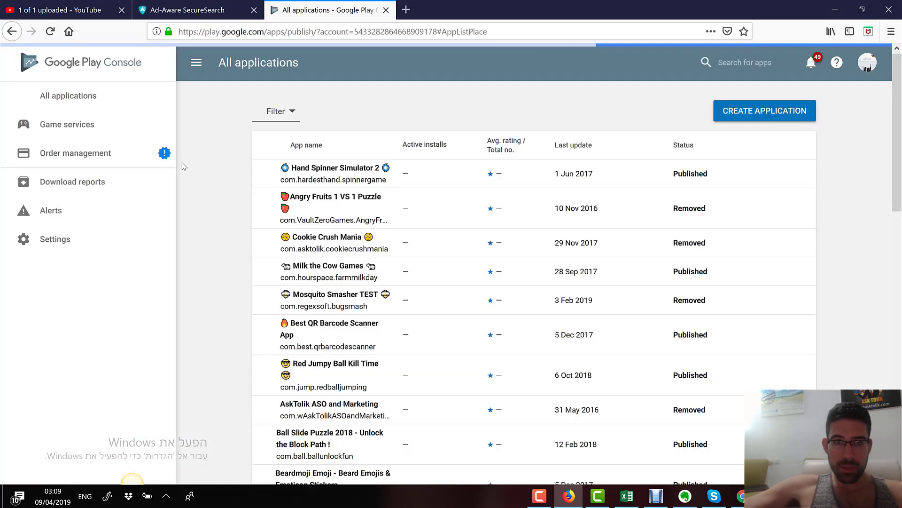
Switch to the Greetings Island developer account and open the Invitation Maker by Greetings Island app
left_click(867, 69)
scroll(794, 173, "down", 2)
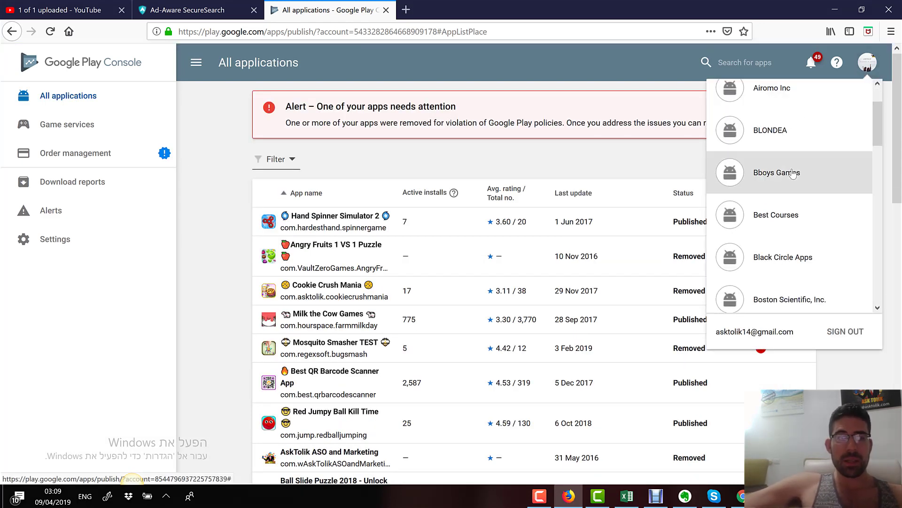
scroll(794, 173, "down", 1)
scroll(793, 176, "down", 1)
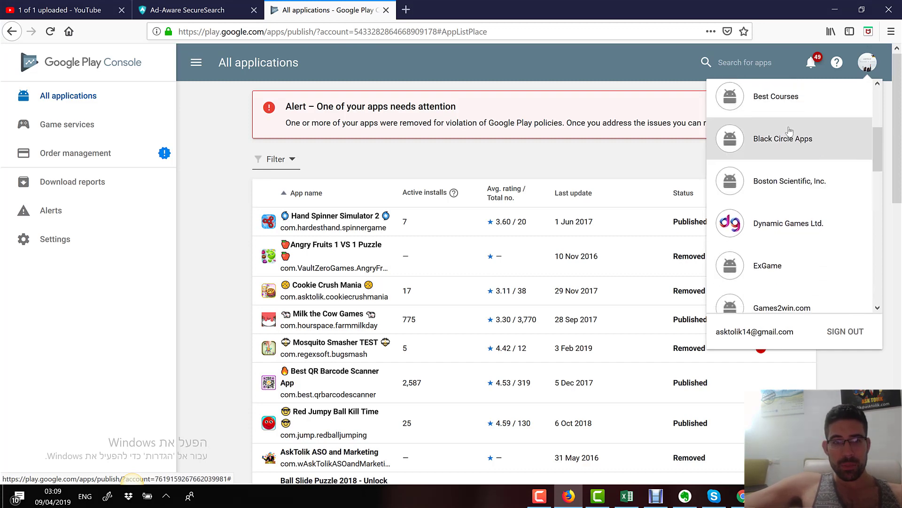
scroll(793, 141, "down", 3)
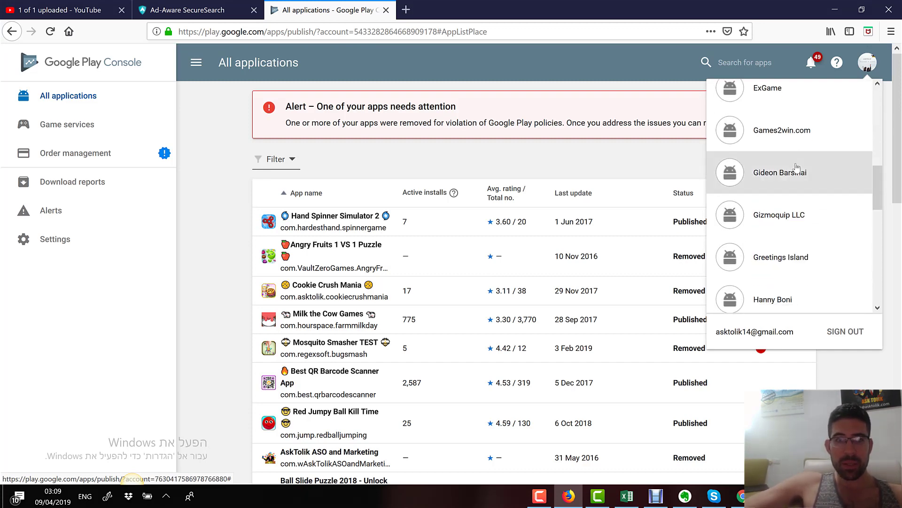
left_click(795, 262)
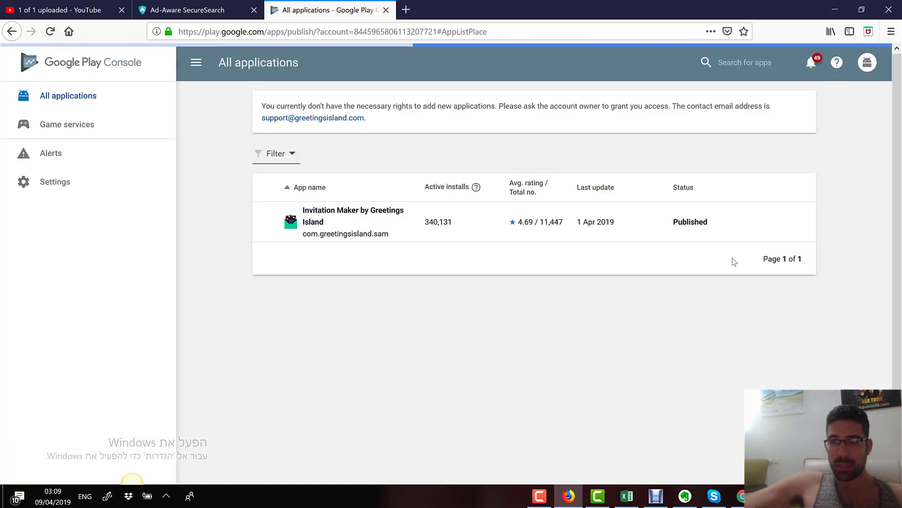
left_click(358, 217)
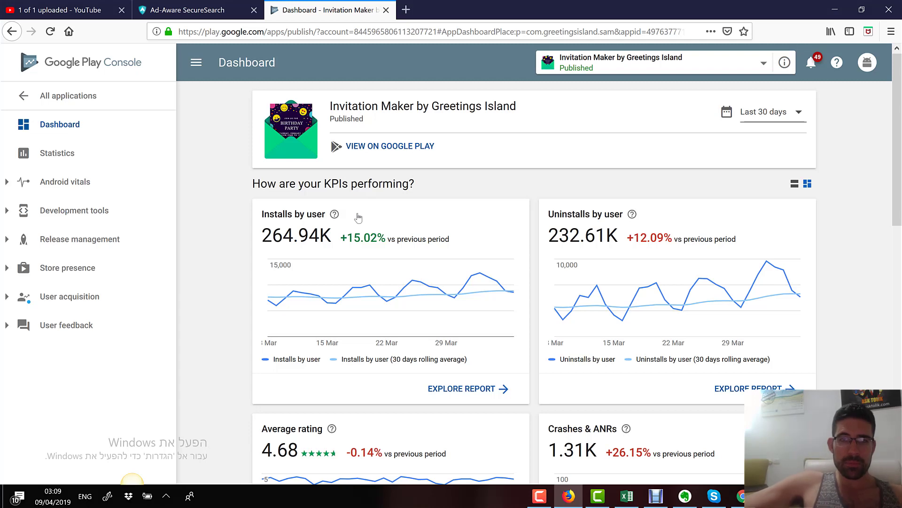
Open the app's store listing experiments and look through the list of all previous experiments
left_click(106, 274)
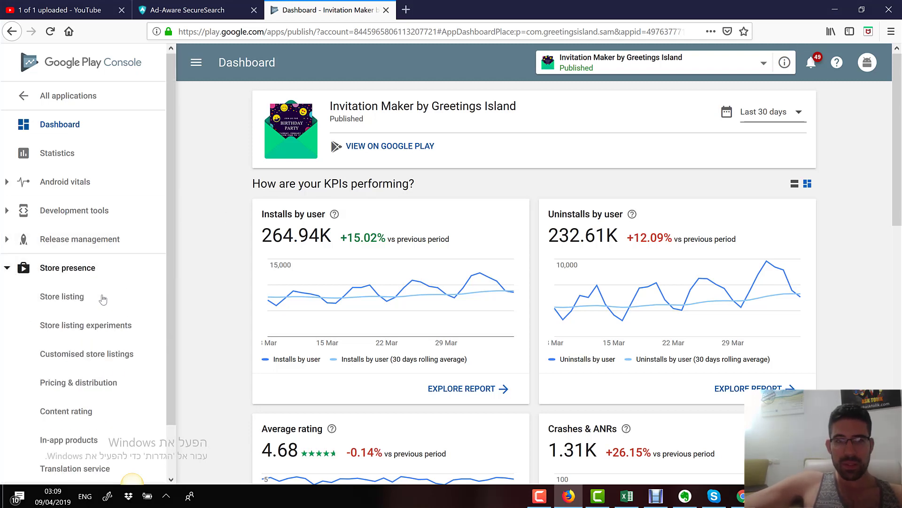
left_click(106, 328)
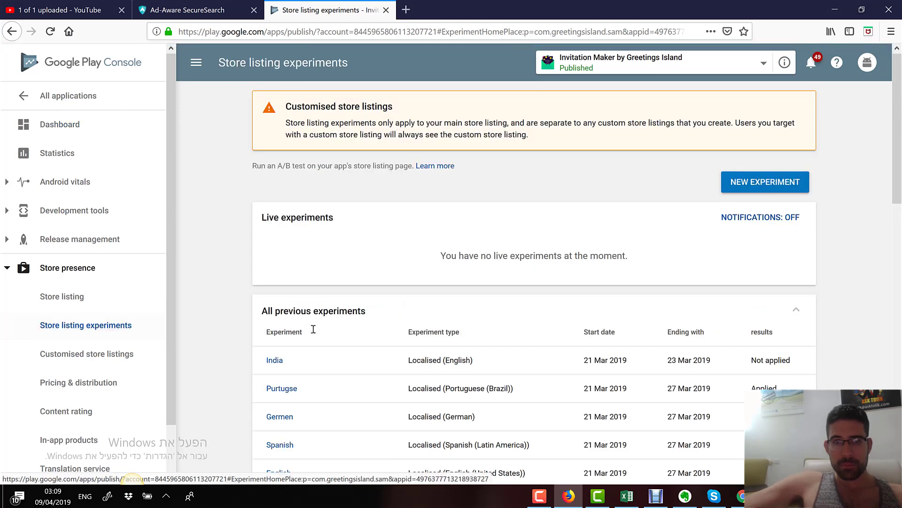
scroll(376, 324, "down", 2)
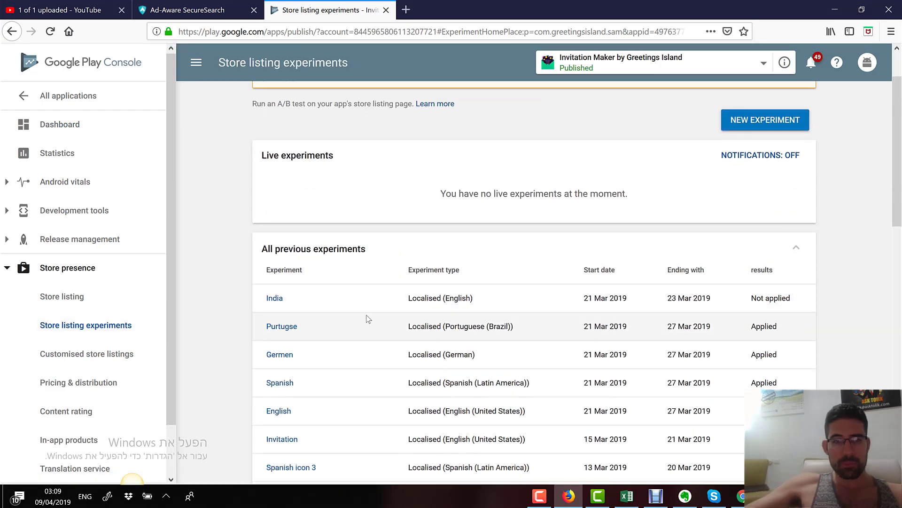
scroll(372, 302, "down", 2)
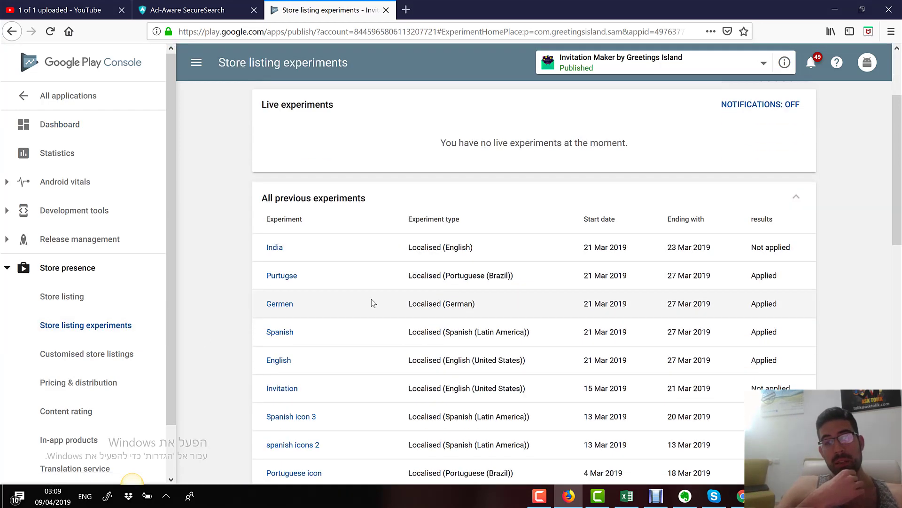
Open the Purtugse experiment and preview its current version's icon, phone screenshots and feature graphic, closing the preview when done
left_click(287, 269)
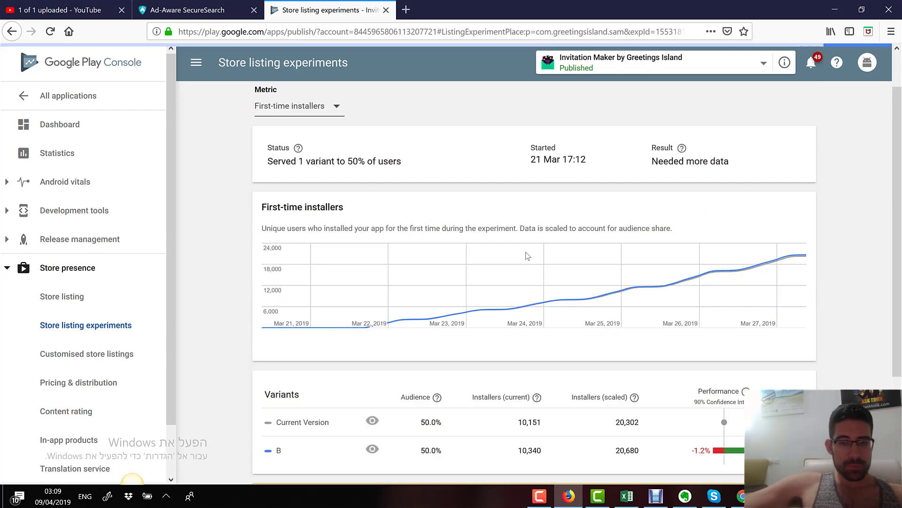
scroll(532, 260, "down", 4)
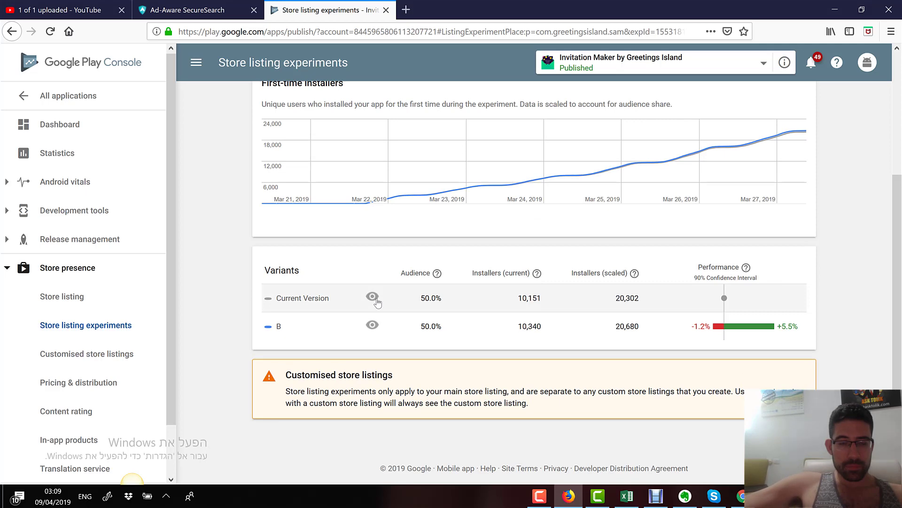
left_click(377, 302)
scroll(536, 303, "down", 10)
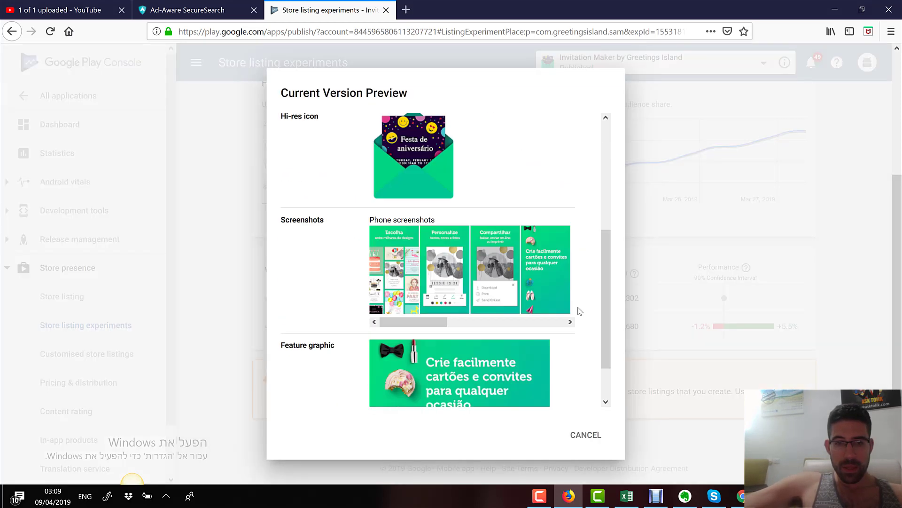
scroll(574, 314, "down", 1)
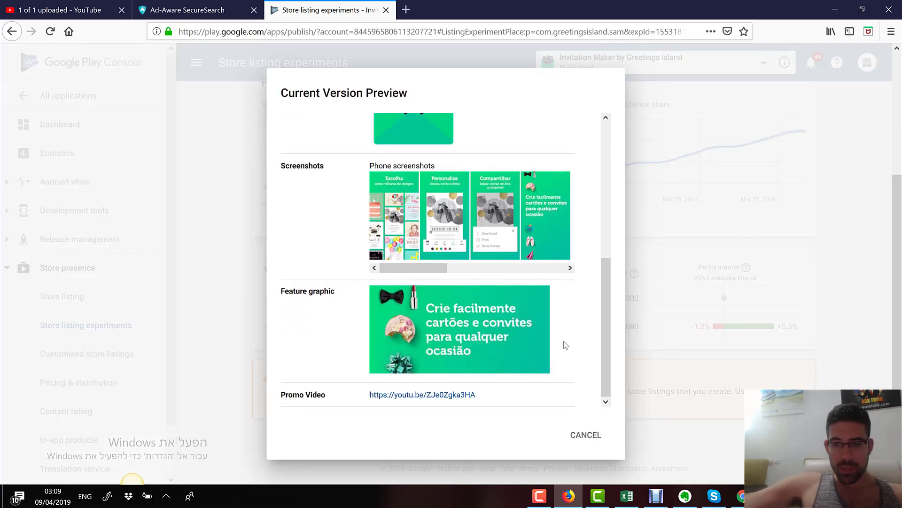
left_click(586, 435)
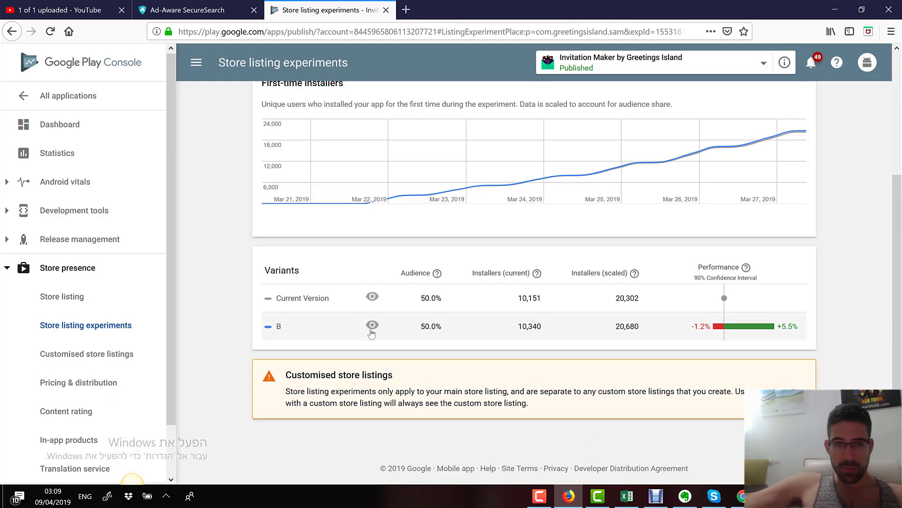
Preview the current version's descriptions again and close it, and view variant B's phone screenshots for comparison
left_click(373, 296)
scroll(441, 303, "down", 10)
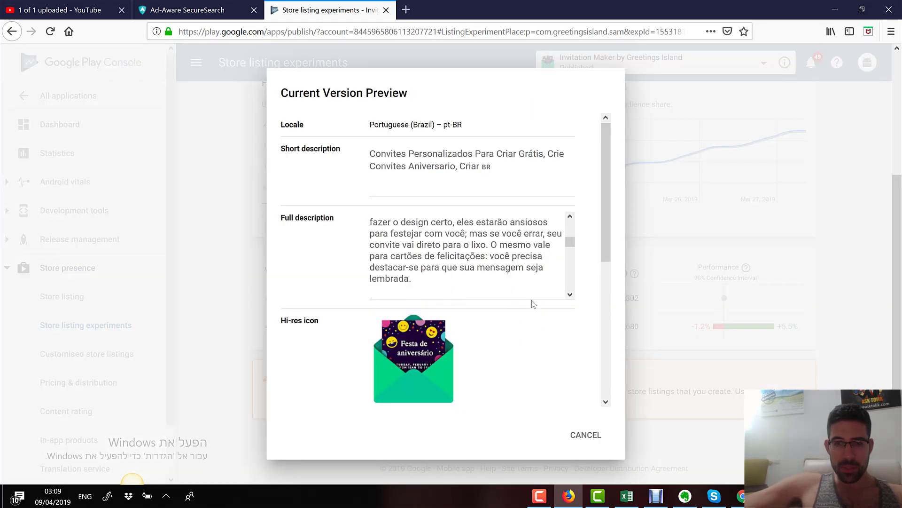
left_click(583, 433)
left_click(370, 326)
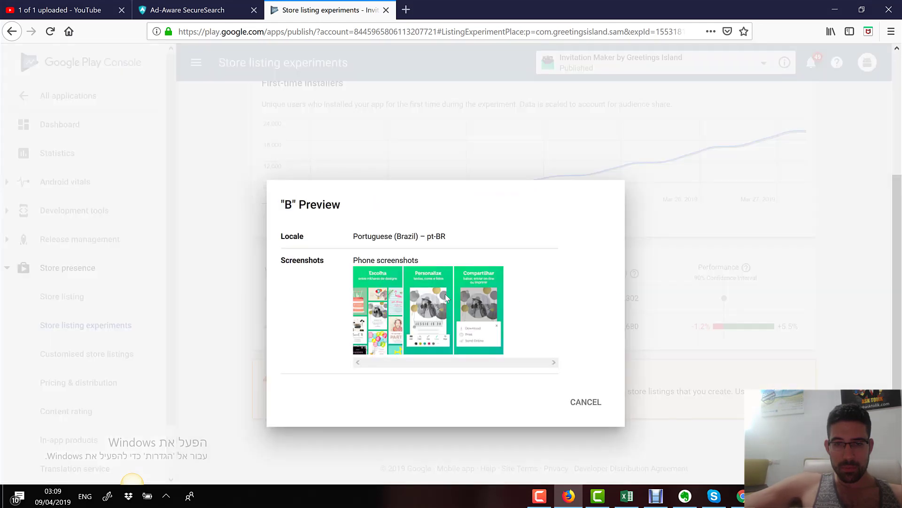
scroll(455, 291, "down", 1)
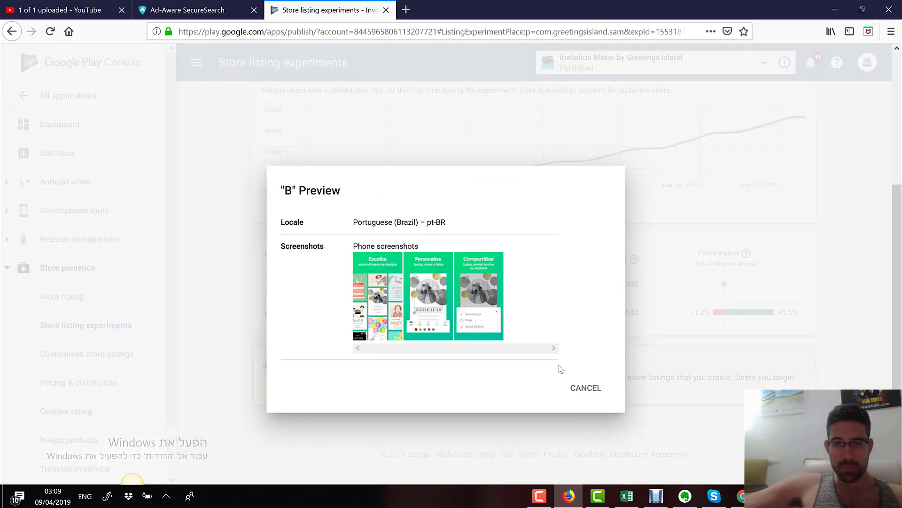
left_click(578, 388)
Recheck the current version's phone screenshots and feature graphic, close the preview and return to the experiments list
left_click(371, 283)
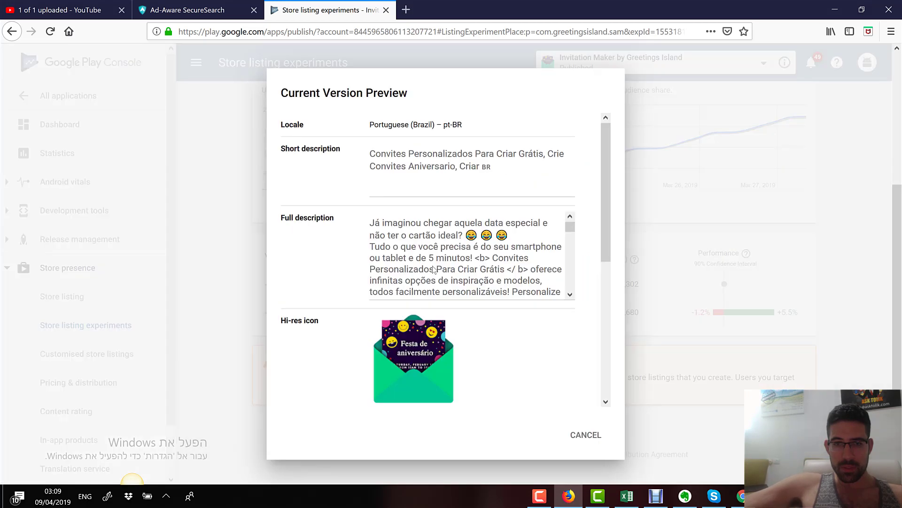
scroll(433, 270, "down", 10)
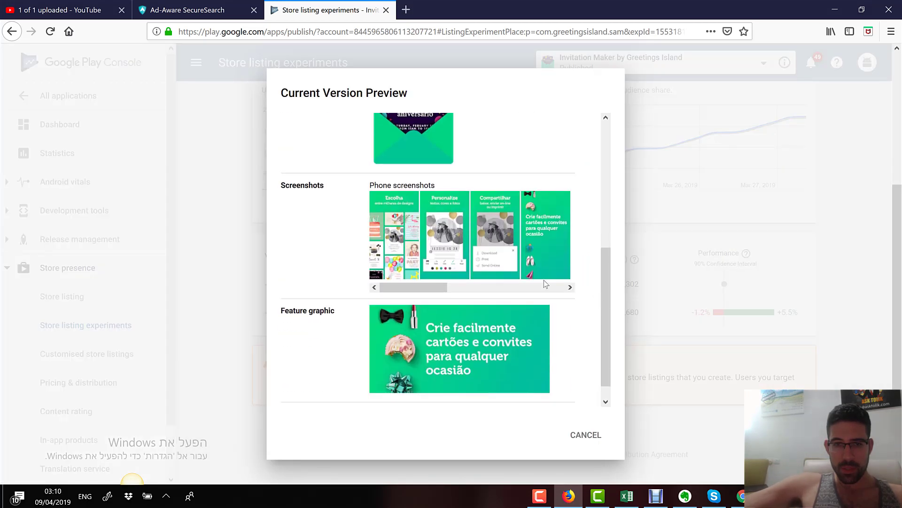
scroll(545, 283, "down", 2)
left_click(586, 435)
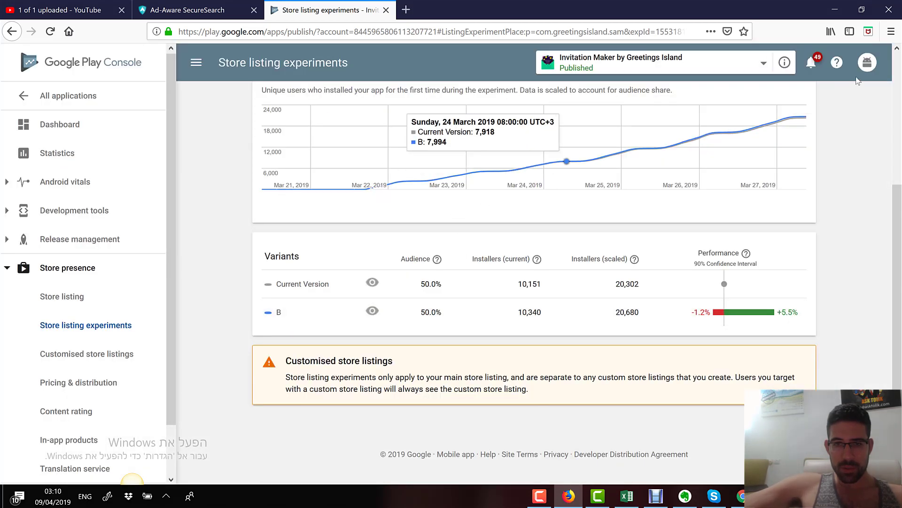
left_click(12, 31)
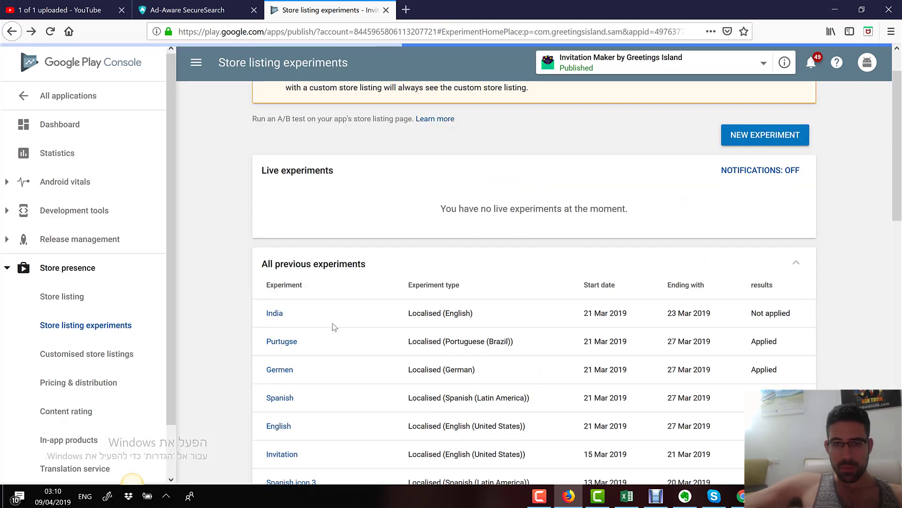
View the first-time installer results of the Germen, Spanish and English experiments one after another
left_click(281, 370)
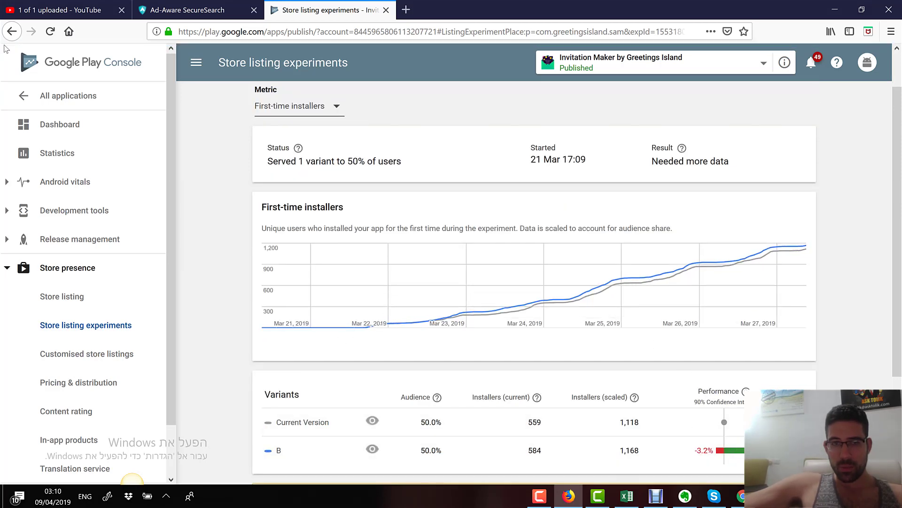
left_click(10, 32)
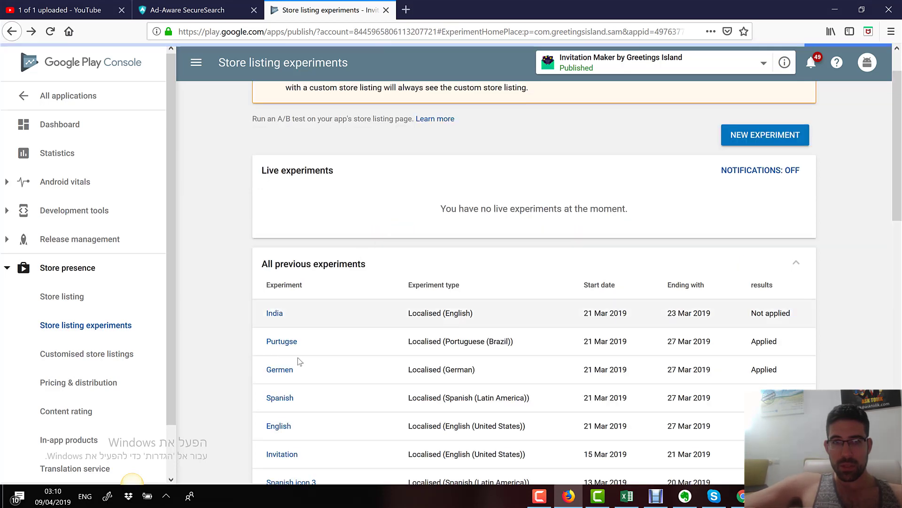
left_click(288, 403)
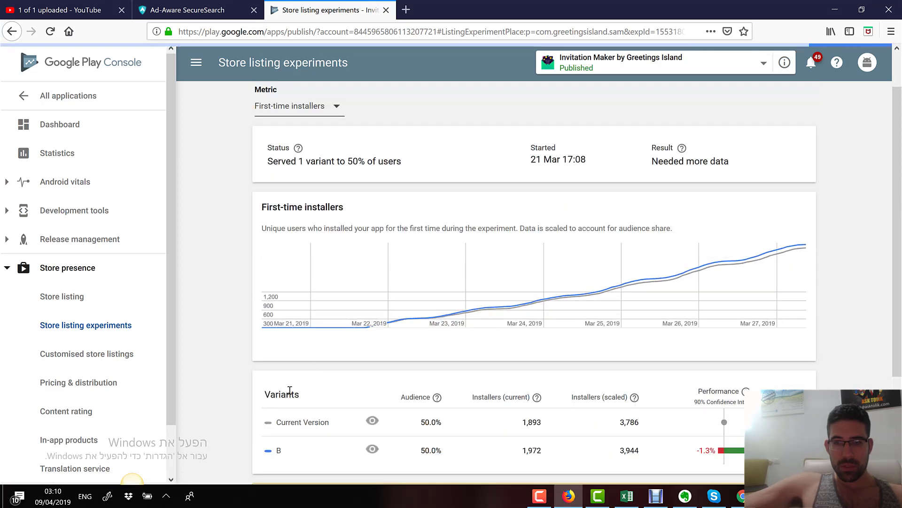
left_click(11, 31)
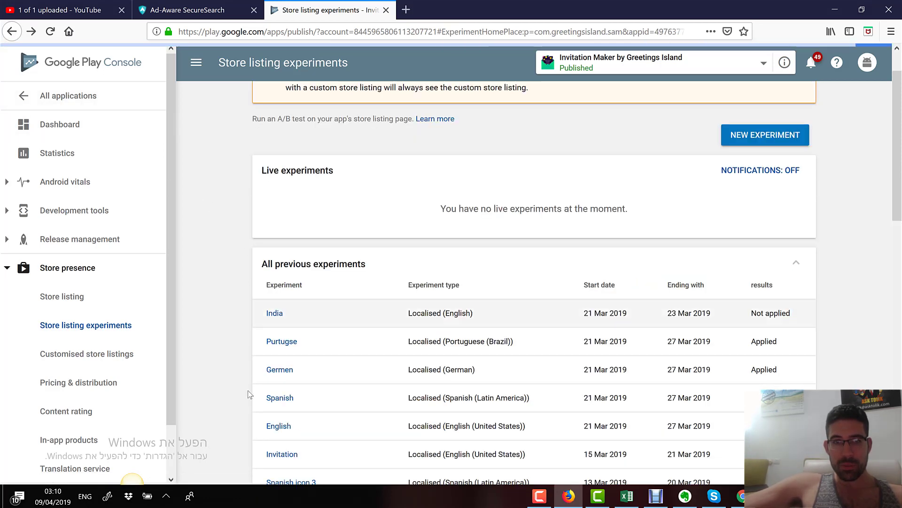
left_click(279, 426)
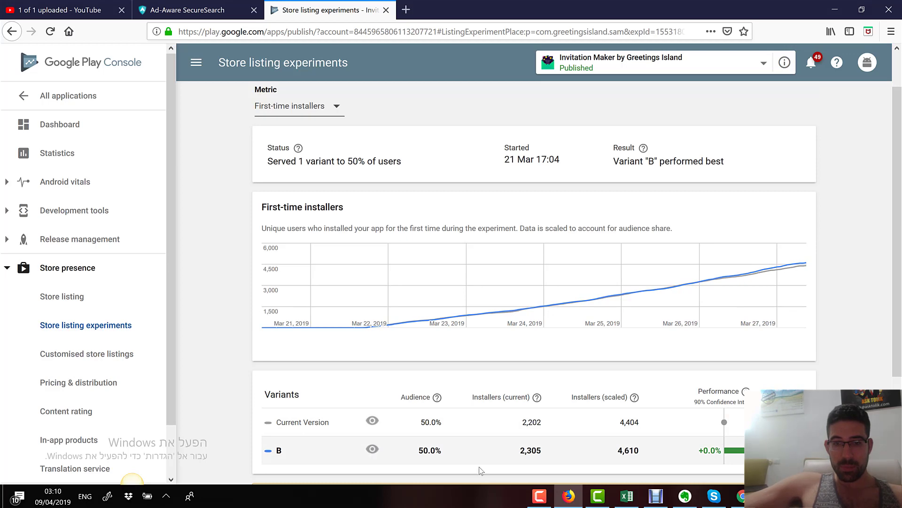
Switch to Chrome, open the topic notes on Character Count Online and highlight "New Countries Options" in item 2
left_click(738, 496)
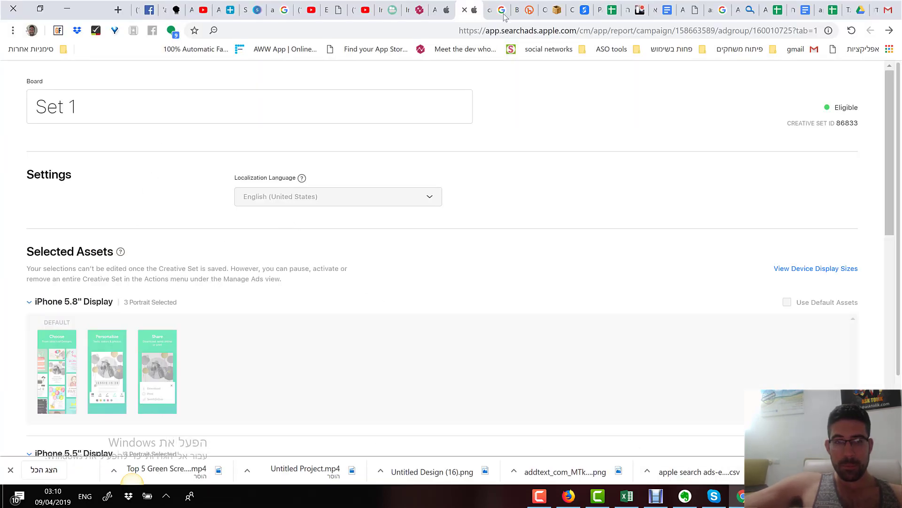
left_click(554, 12)
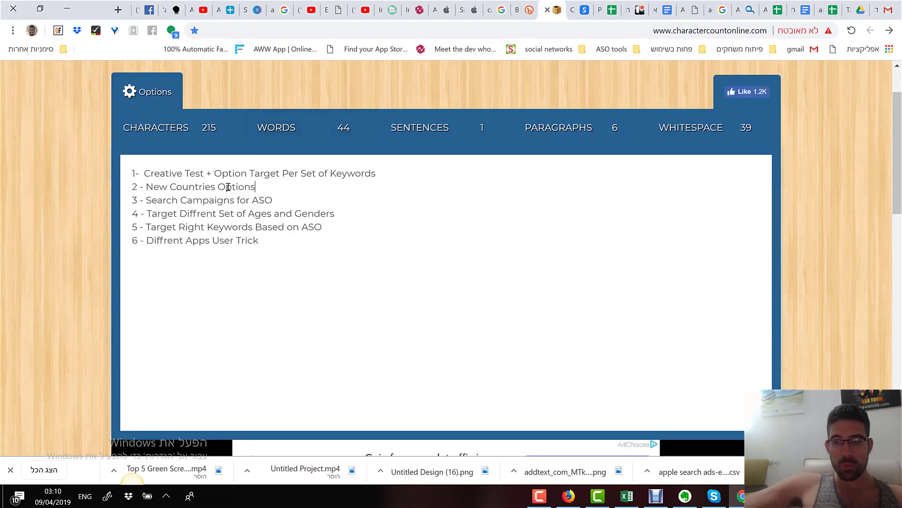
left_click_drag(255, 187, 142, 186)
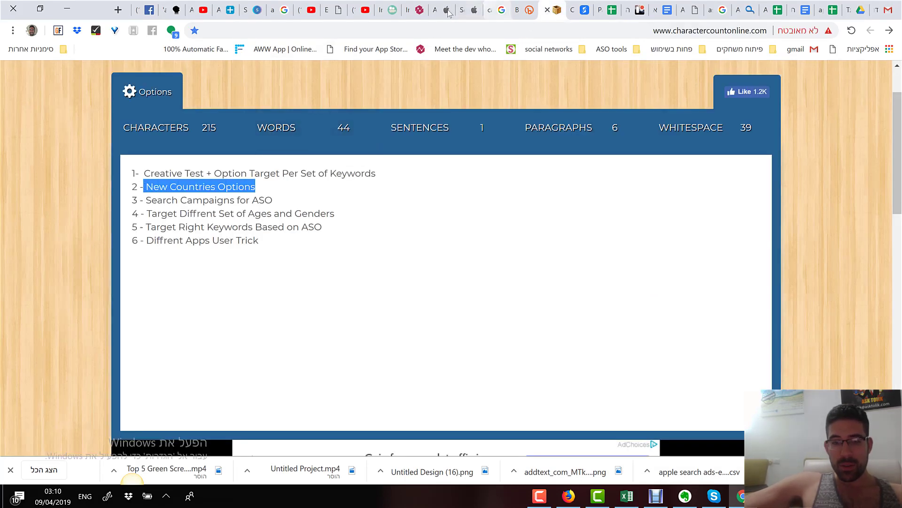
Return to creative set Set 1 in Apple Search Ads and leave it without saving
left_click(473, 13)
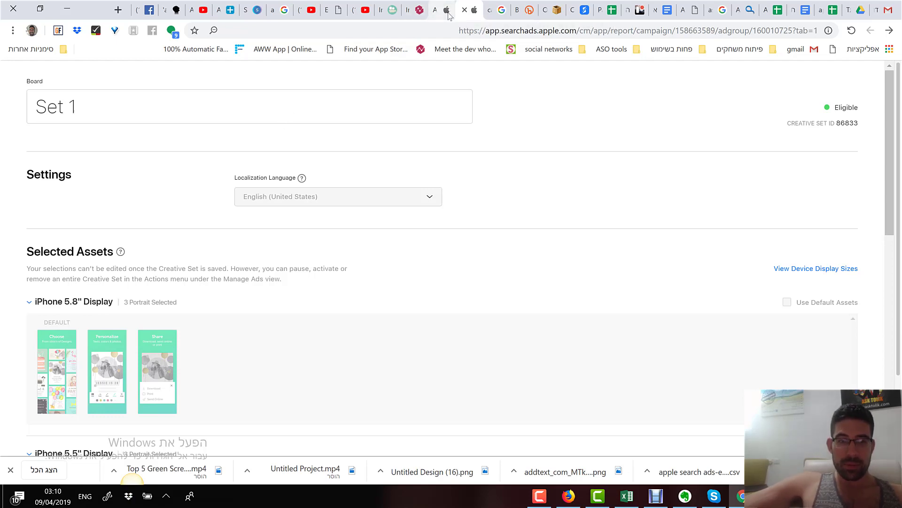
scroll(776, 254, "down", 7)
scroll(752, 296, "down", 3)
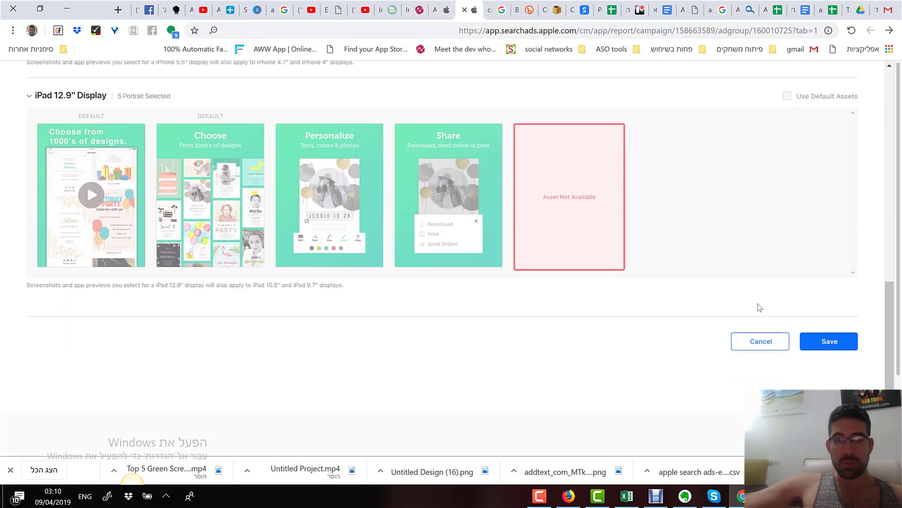
left_click(760, 341)
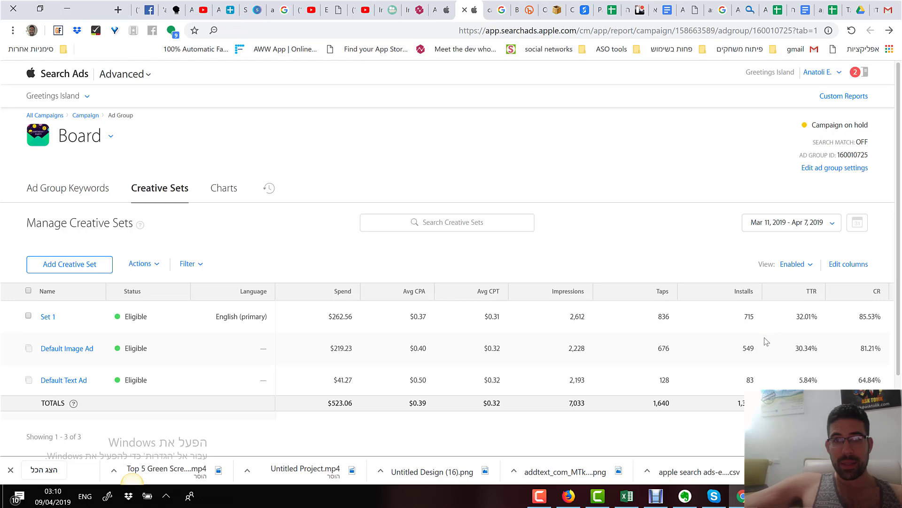
Open the Apple Search Ads countries and regions page and examine the available countries in each region
left_click(442, 10)
scroll(345, 253, "up", 10)
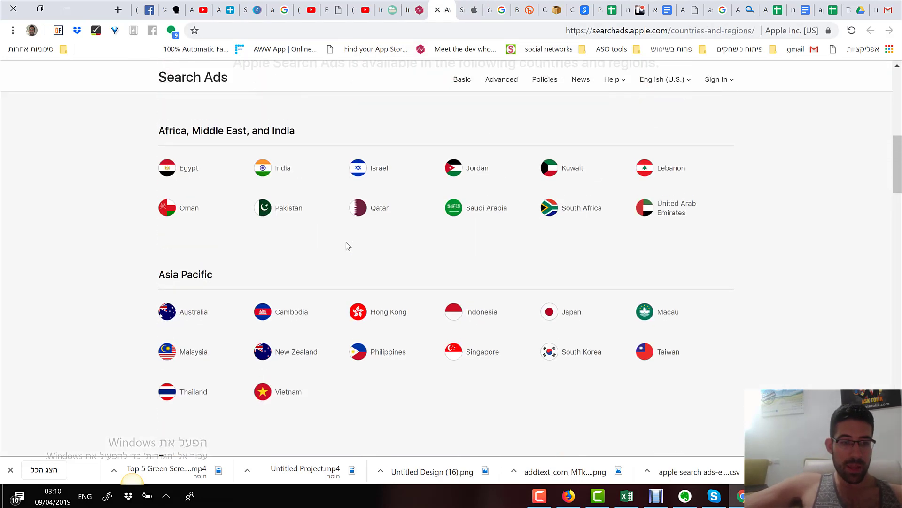
scroll(343, 235, "down", 8)
scroll(343, 229, "down", 6)
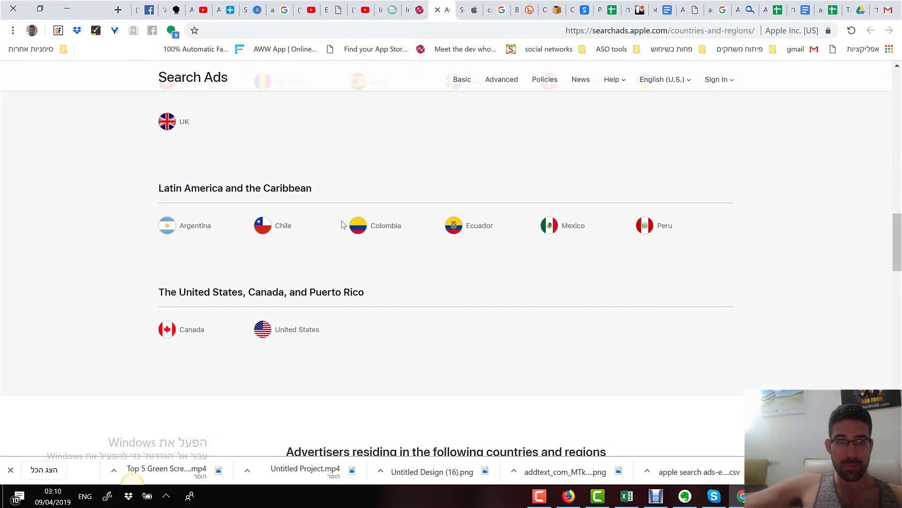
scroll(341, 225, "up", 12)
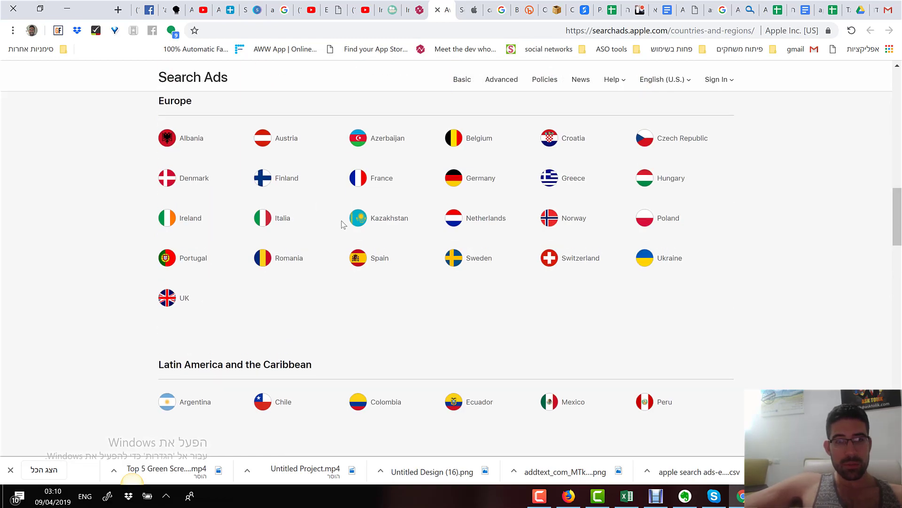
Examine the remaining countries listed for Europe, Latin America and the Caribbean, and the United States, Canada and Puerto Rico
scroll(341, 221, "down", 5)
scroll(343, 218, "down", 10)
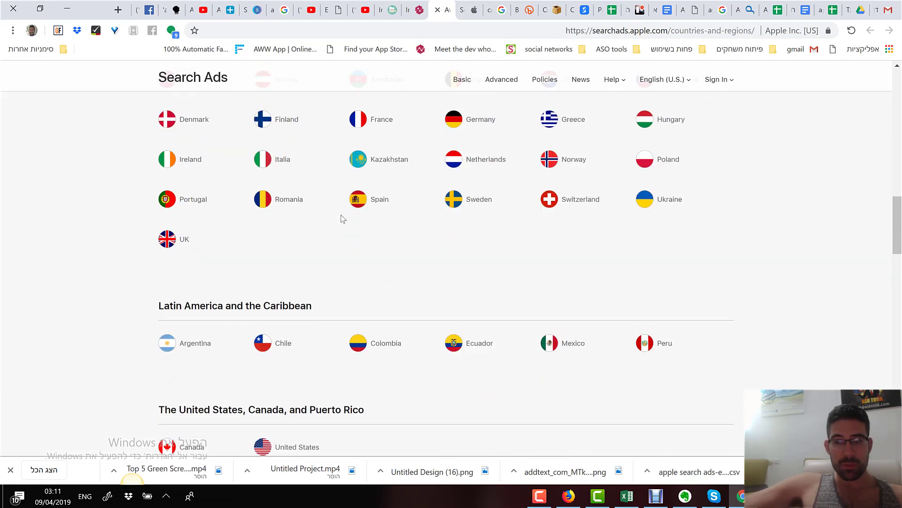
scroll(347, 174, "up", 18)
scroll(346, 174, "up", 5)
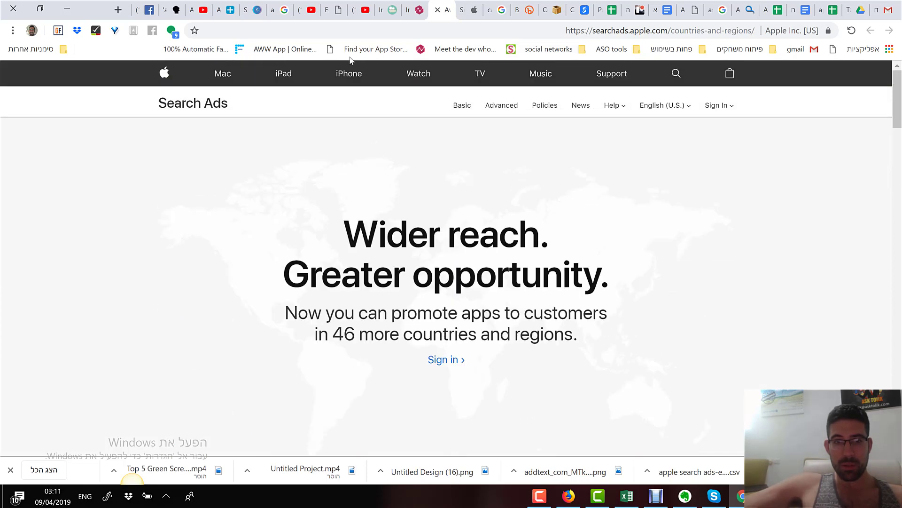
Check the topic notes on Character Count Online and return to Greetings Island's campaign list in Apple Search Ads
left_click(475, 16)
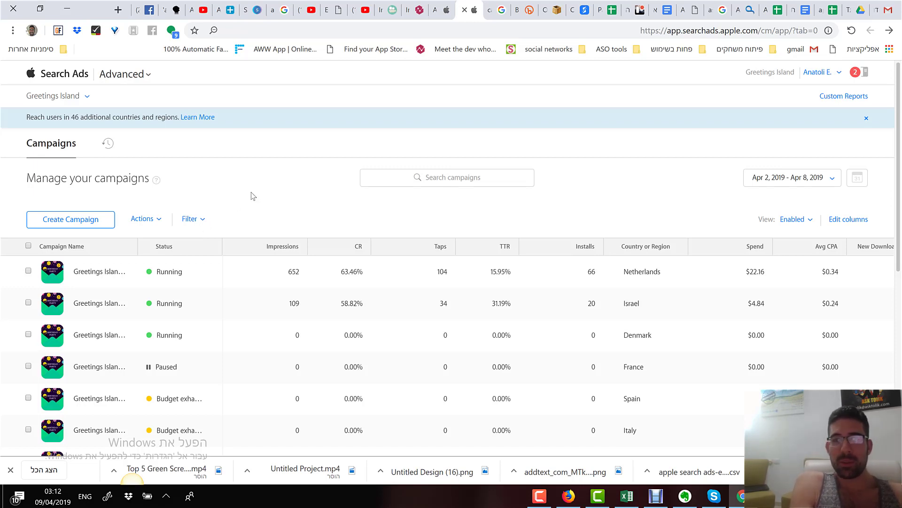
left_click(558, 10)
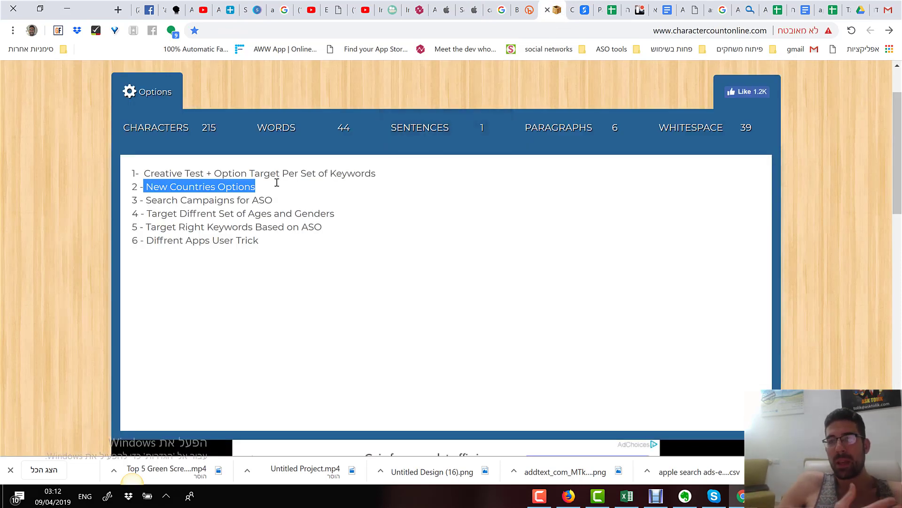
left_click(475, 12)
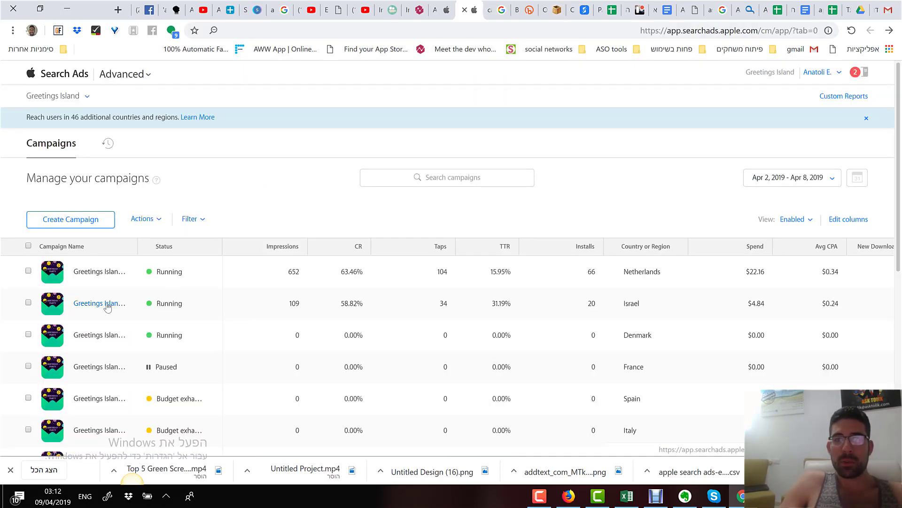
View the ad groups of the Netherlands campaign and open the Search ad group of the Denmark campaign
left_click(111, 271)
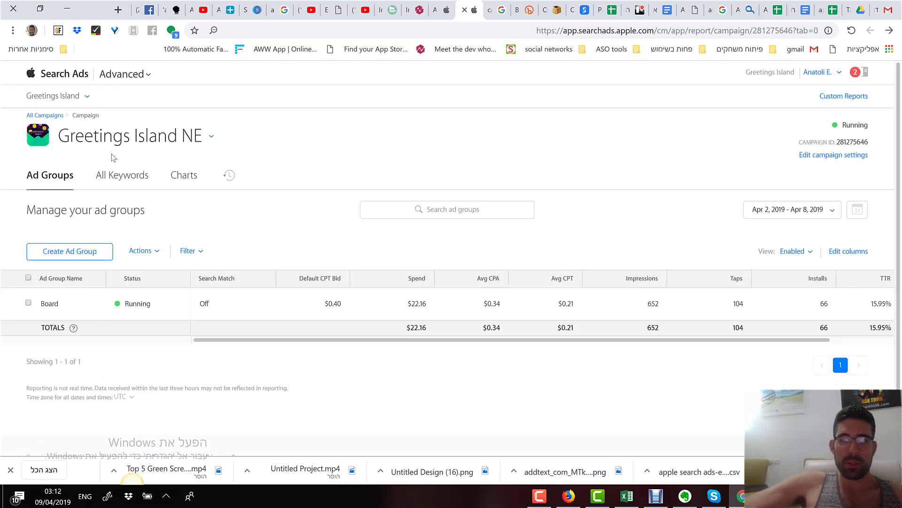
left_click(70, 77)
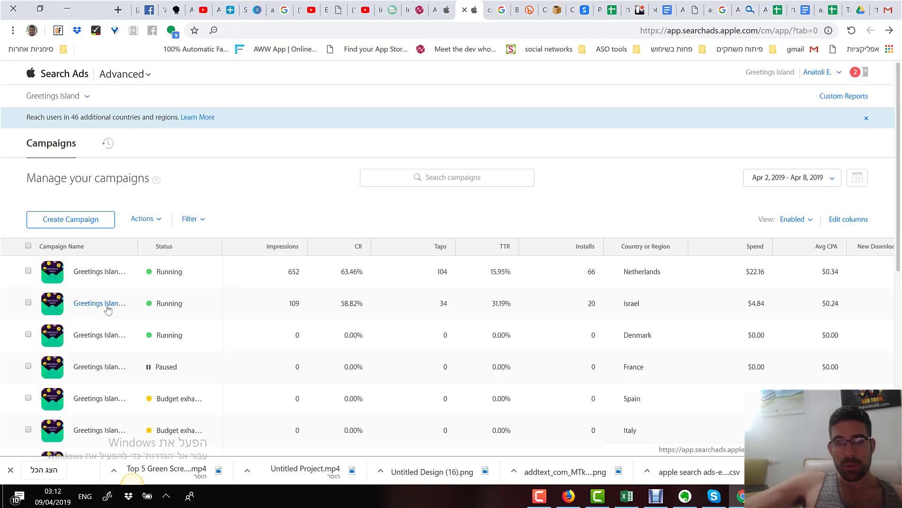
left_click(99, 335)
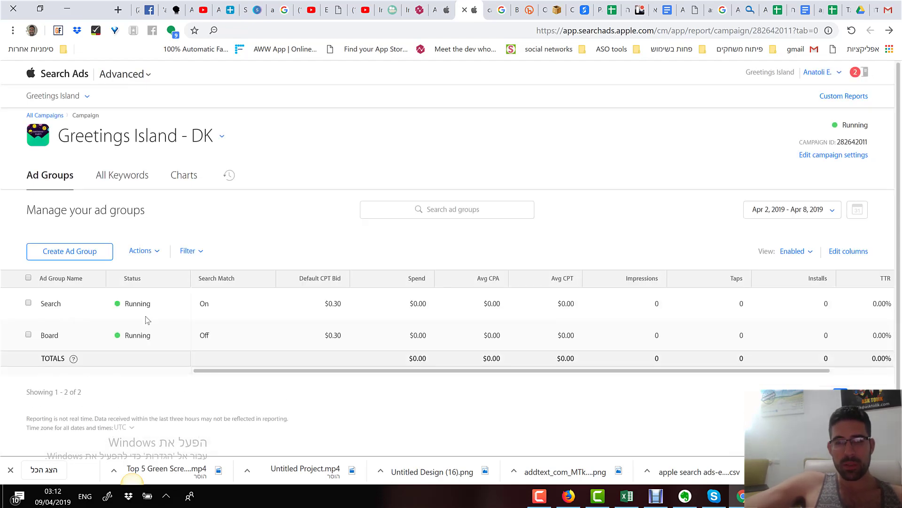
left_click(59, 306)
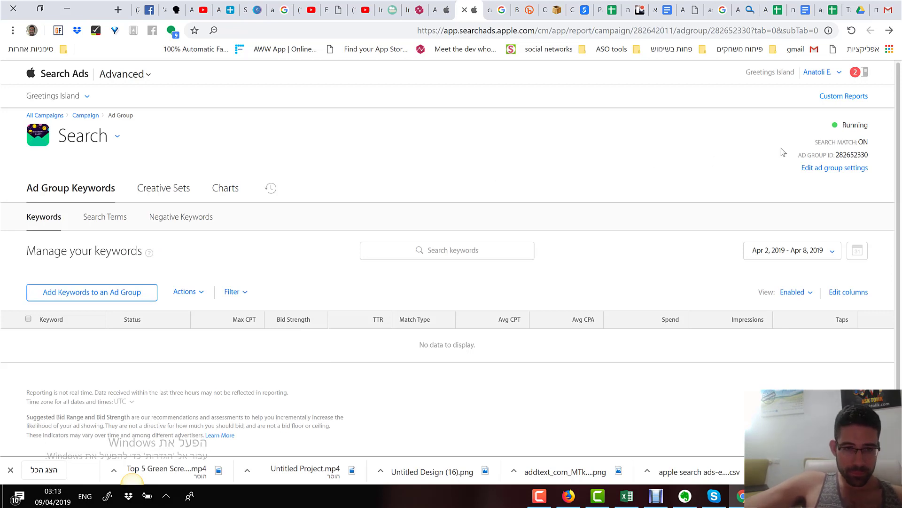
Review the Search ad group's settings, including Search Match and audience, and return to the Greetings Island - DK campaign
left_click(830, 169)
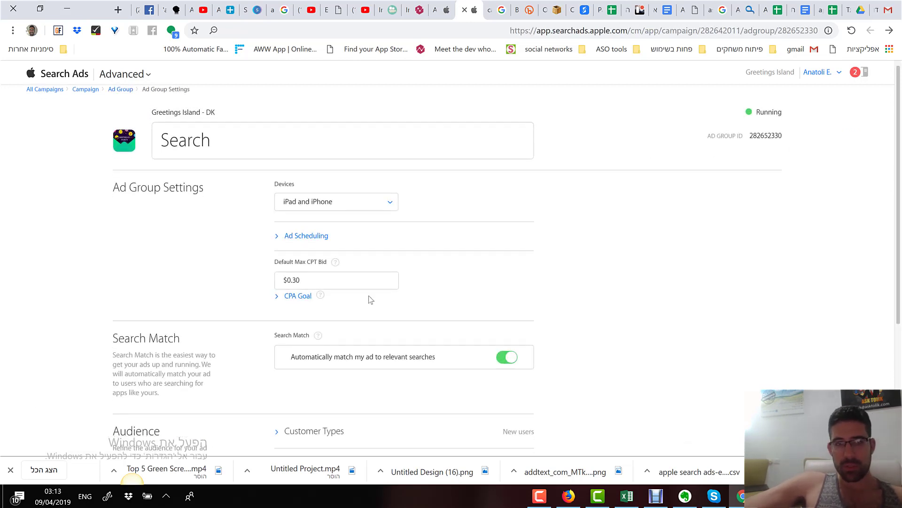
scroll(365, 294, "down", 3)
scroll(379, 235, "up", 1)
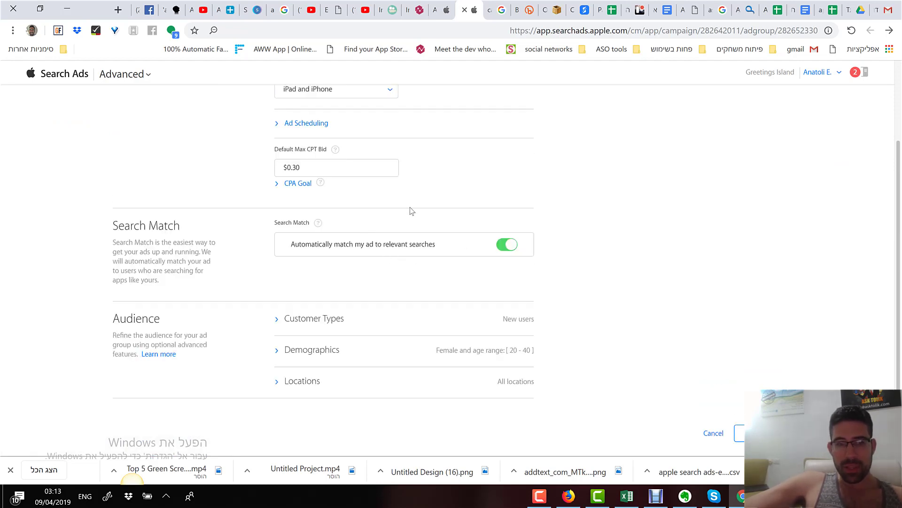
scroll(410, 211, "up", 3)
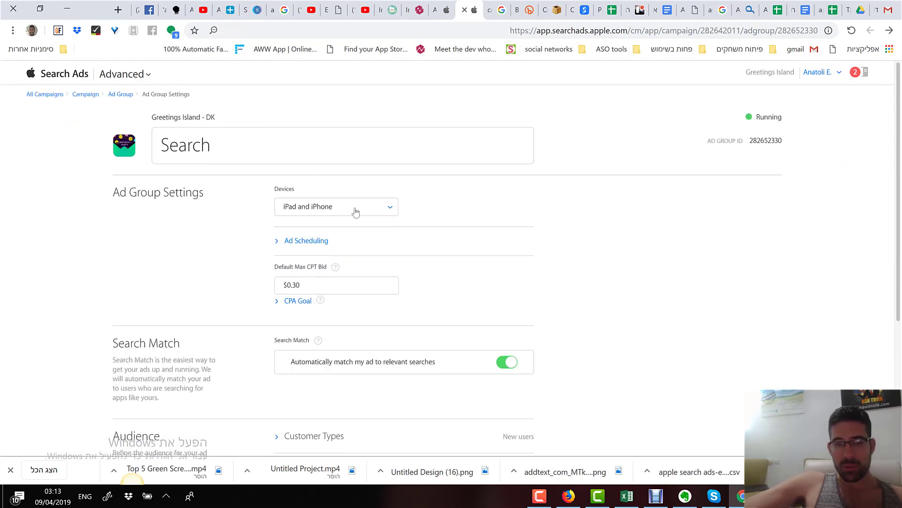
left_click(119, 100)
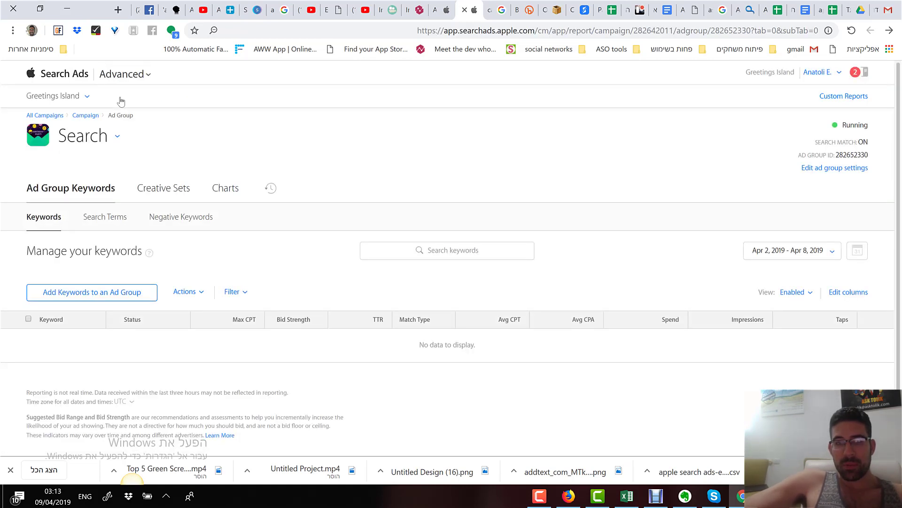
left_click(84, 116)
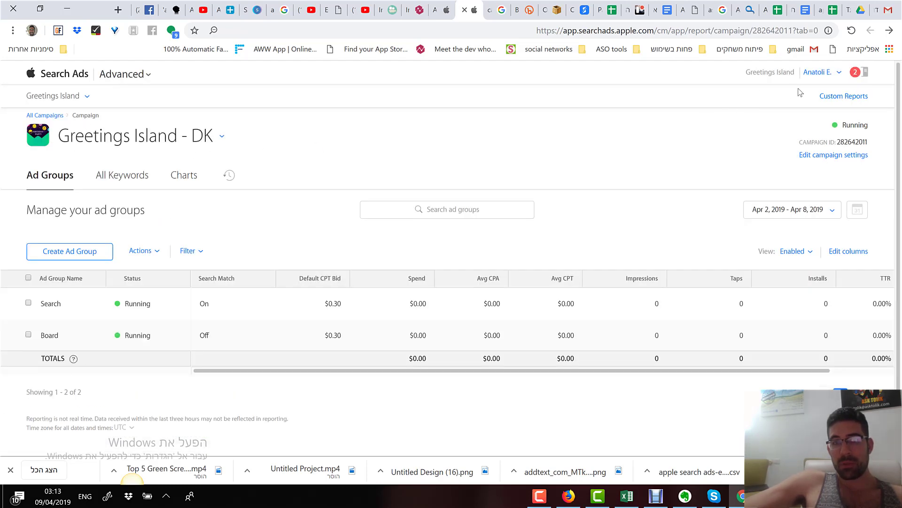
Switch to the Authenticateit Pty Ltd account and show the Shping campaign's ad groups for Mar 11, 2019 - Apr 7, 2019
left_click(817, 73)
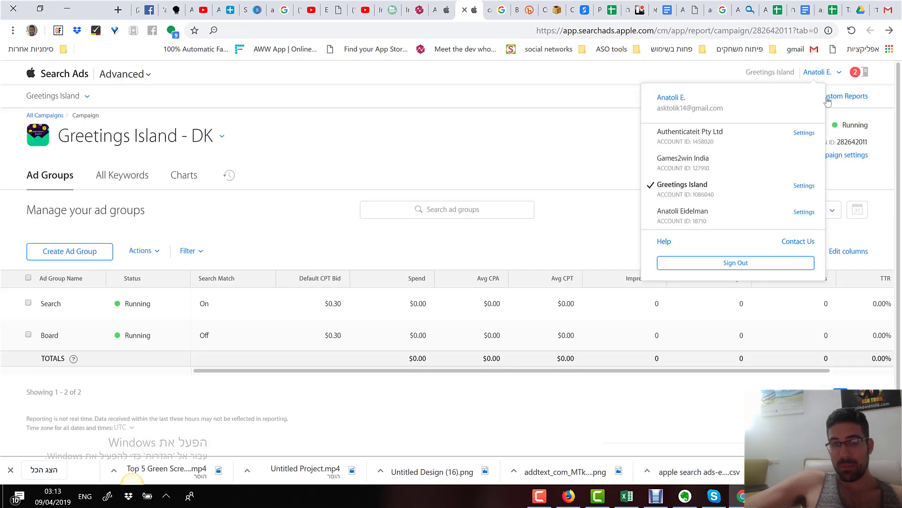
left_click(697, 143)
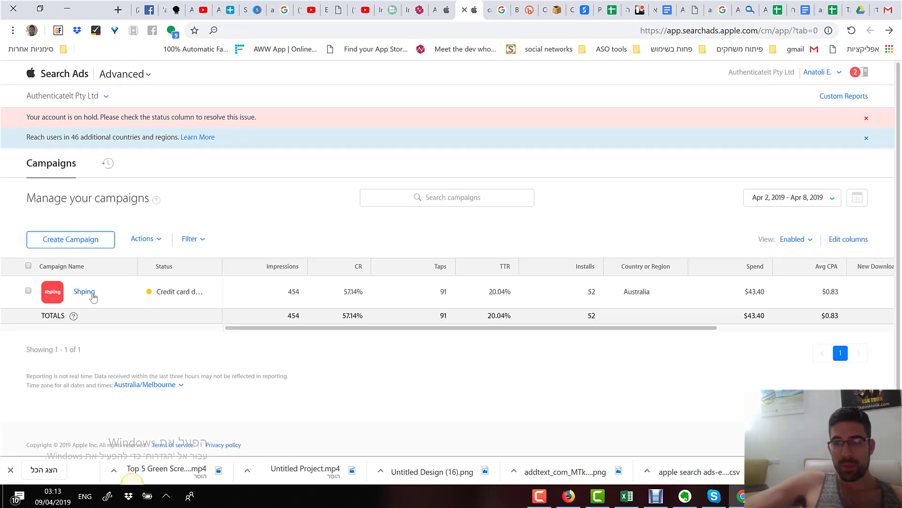
left_click(90, 293)
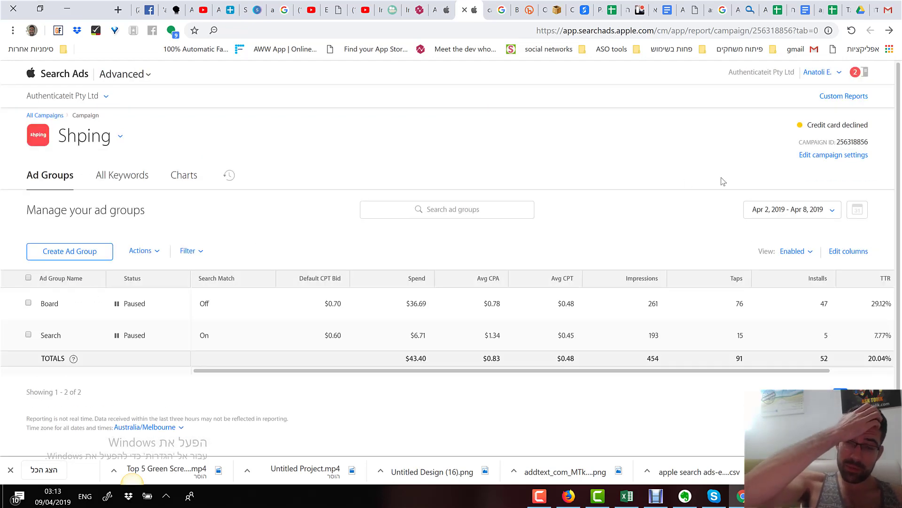
left_click(776, 210)
left_click(785, 315)
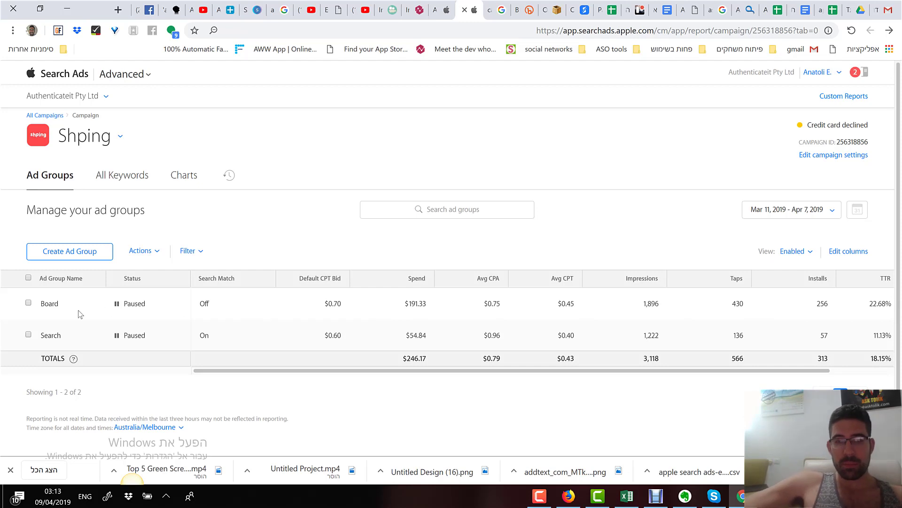
Open the search terms of Shping's Search ad group and examine the automatically matched terms
left_click(51, 335)
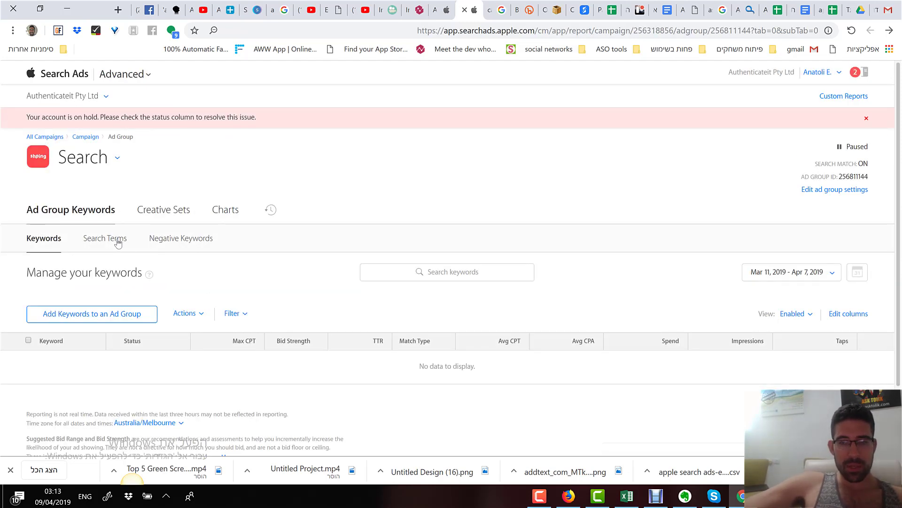
left_click(117, 240)
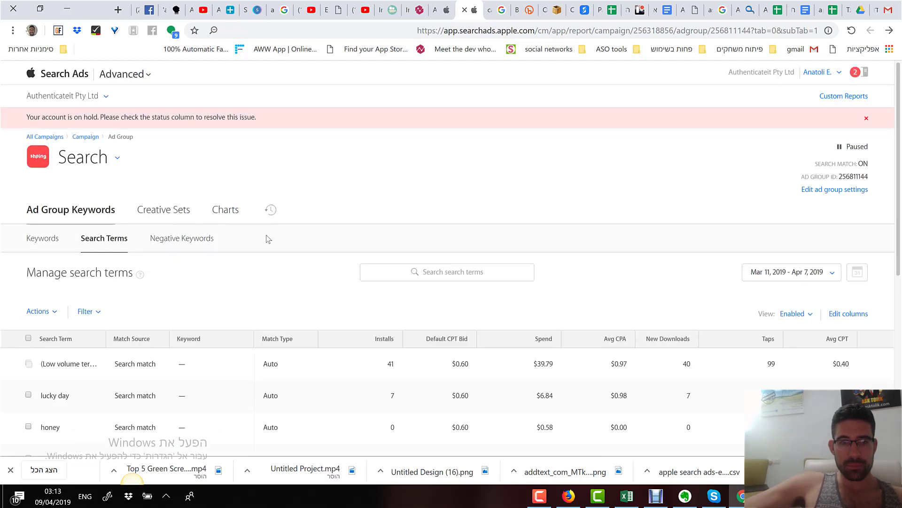
scroll(227, 273, "down", 3)
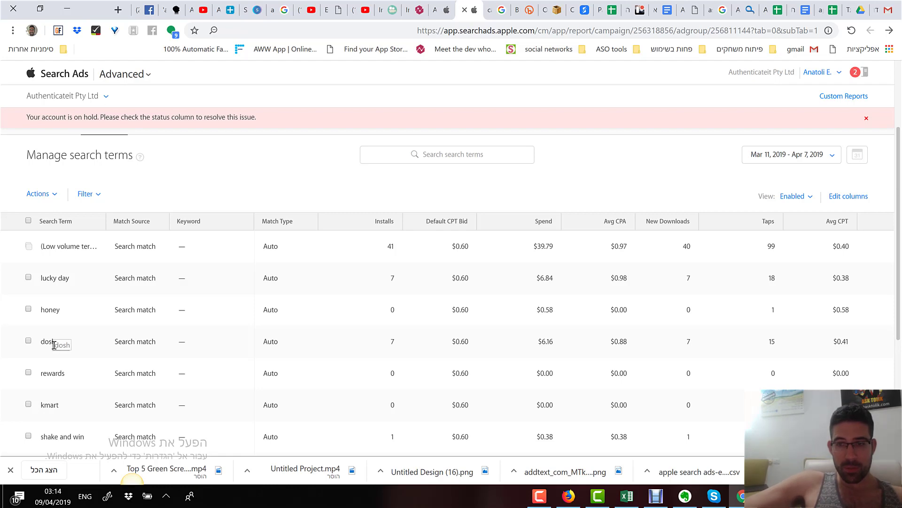
scroll(91, 333, "down", 3)
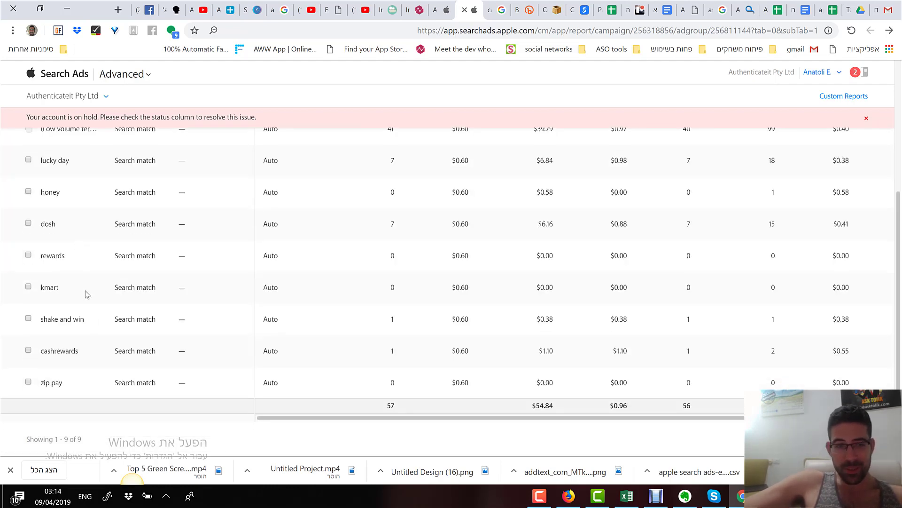
scroll(85, 294, "up", 1)
scroll(83, 296, "up", 2)
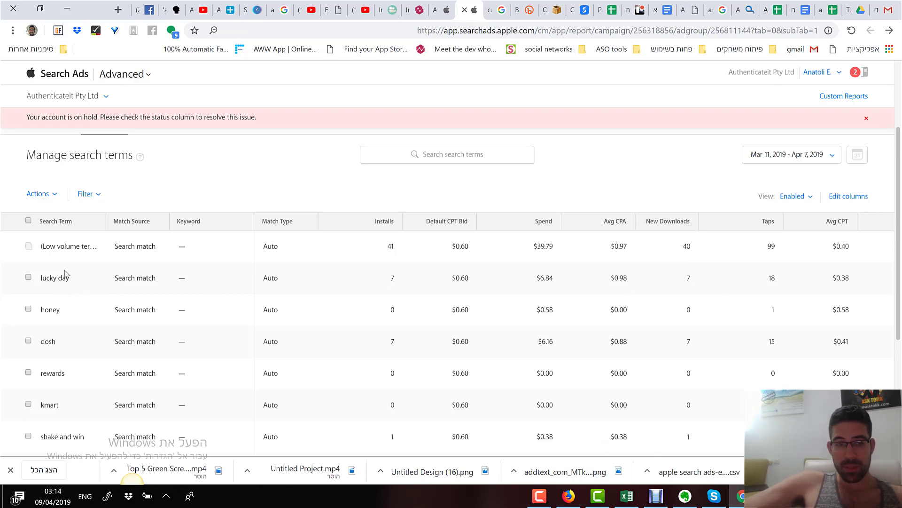
Switch to AppTweak, open the followed app Cash Rewards Australia Shping and review its app power history
left_click(423, 16)
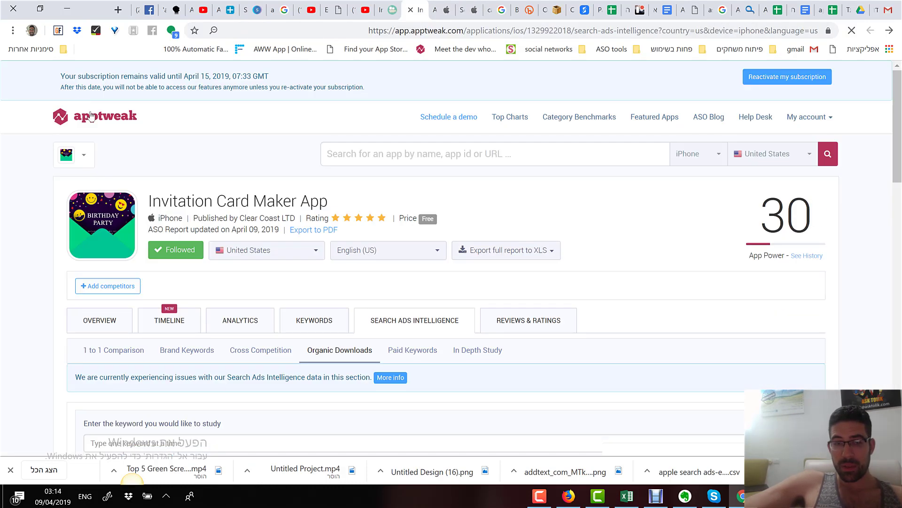
left_click(87, 111)
scroll(277, 196, "down", 5)
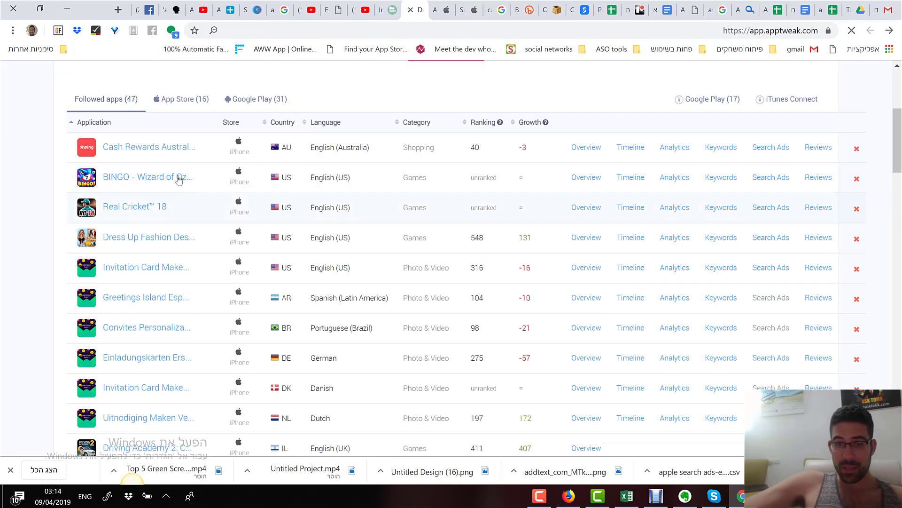
left_click(147, 150)
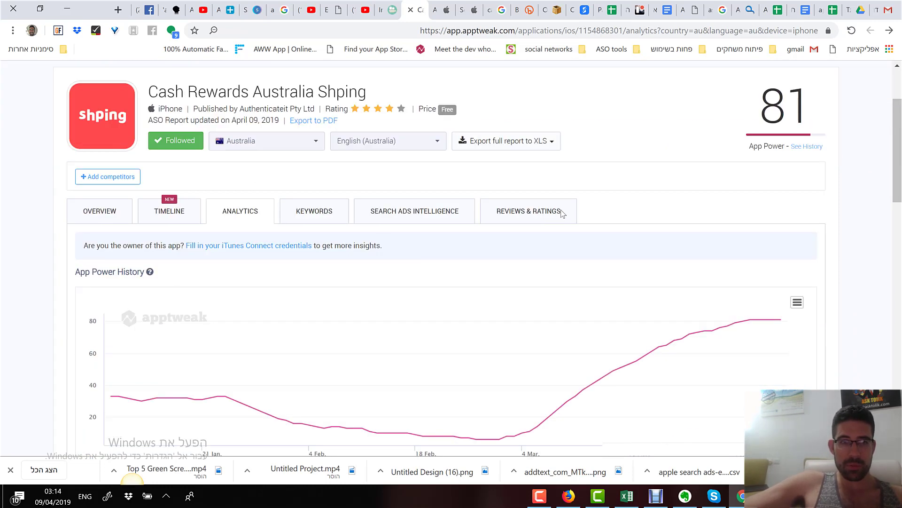
scroll(550, 226, "down", 7)
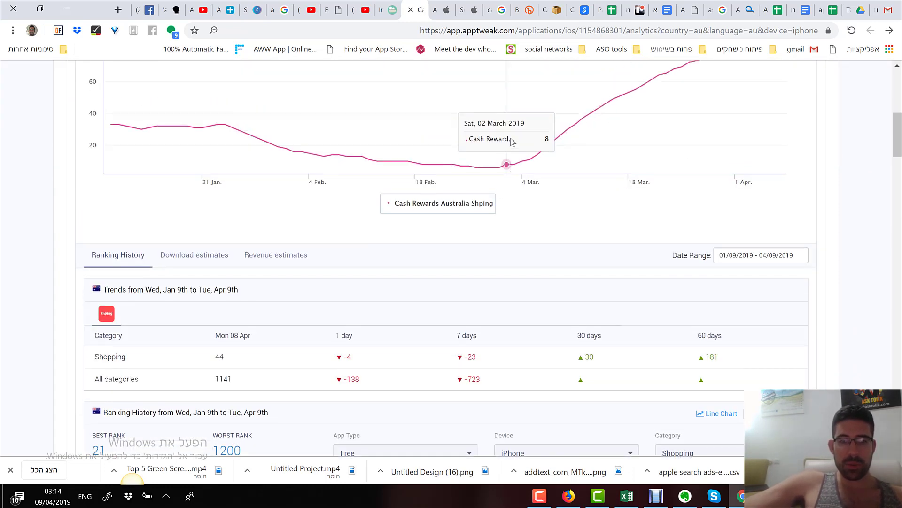
scroll(544, 137, "up", 4)
Open the app's keyword analysis and sort the keywords by volume in descending order, then by rank in ascending order
left_click(339, 91)
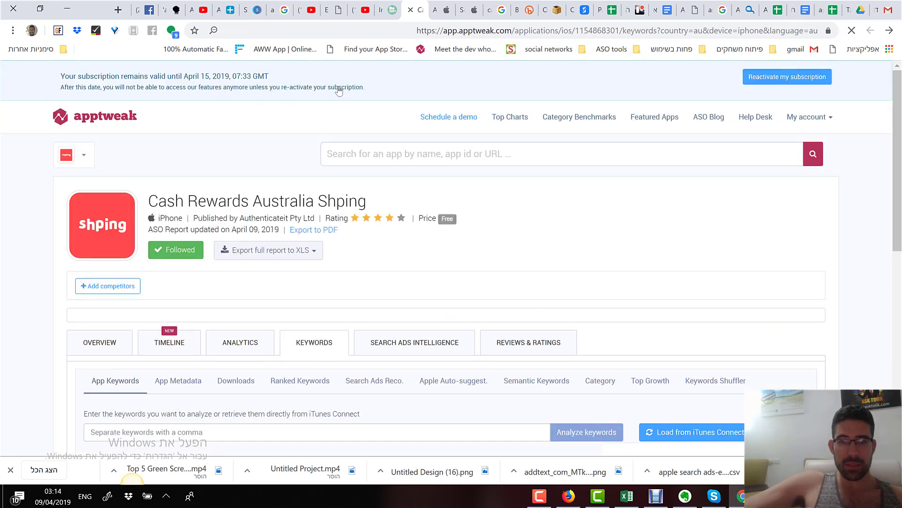
scroll(372, 228, "down", 2)
scroll(386, 234, "down", 6)
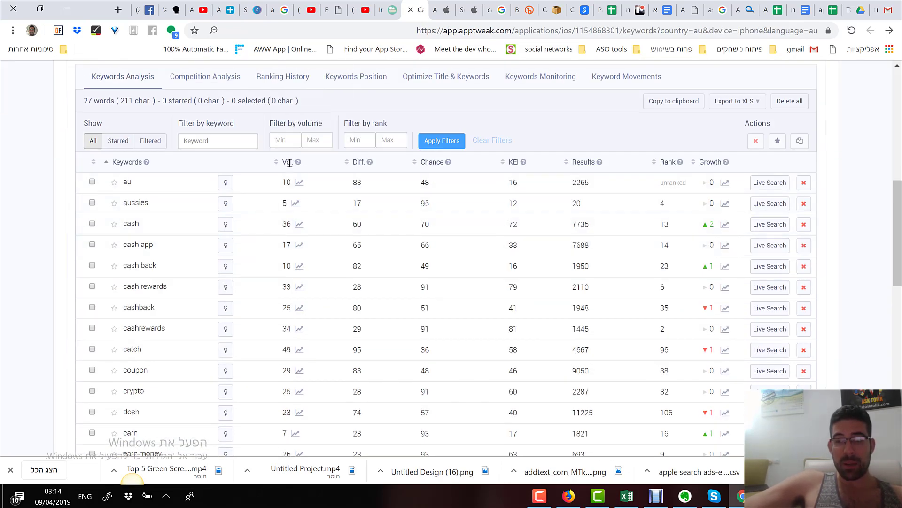
left_click(287, 162)
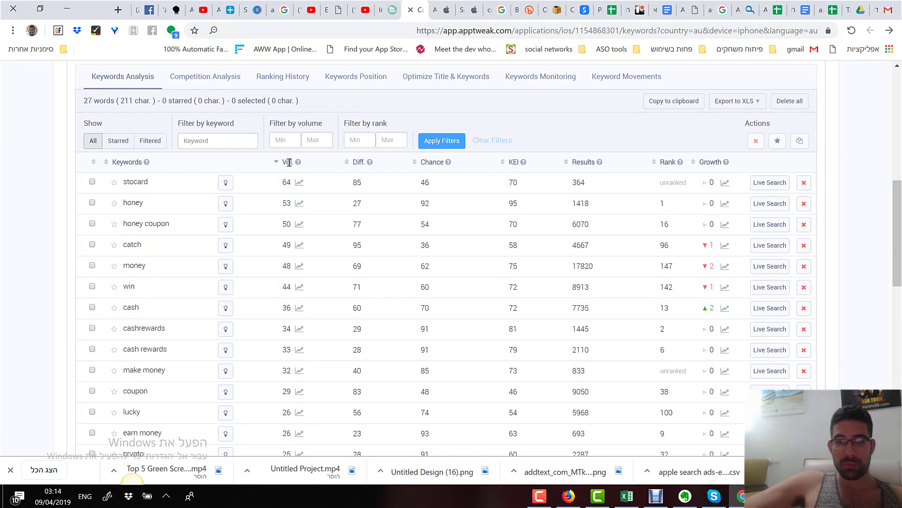
left_click(664, 161)
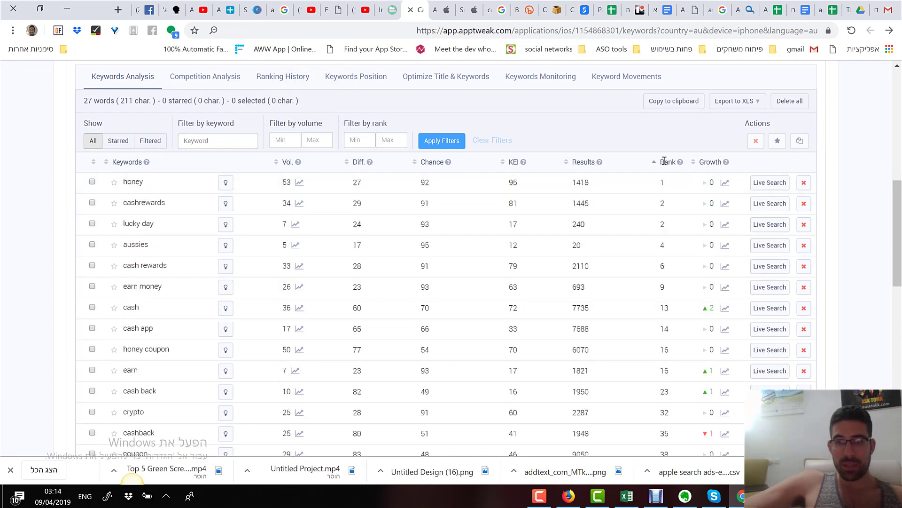
View the ranking history of the keywords "honey" and "lucky day", and look through the lower-ranked keywords
left_click(725, 184)
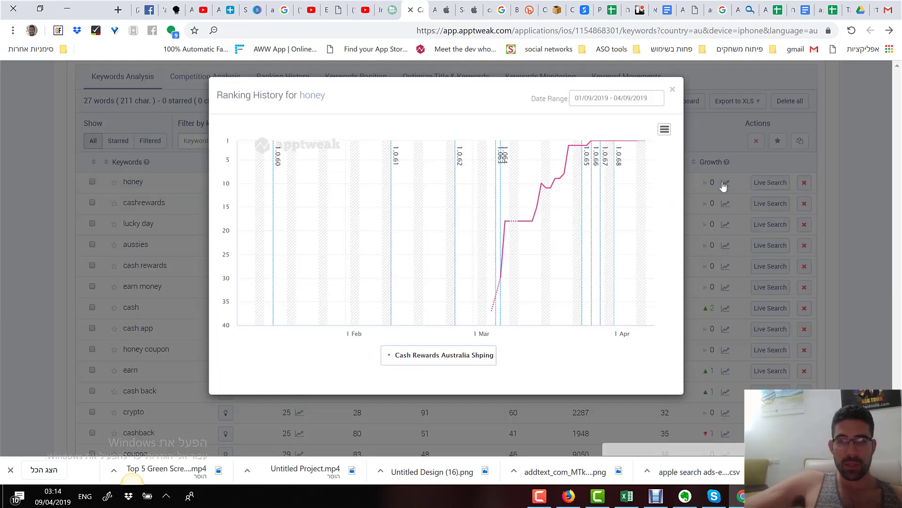
left_click(673, 89)
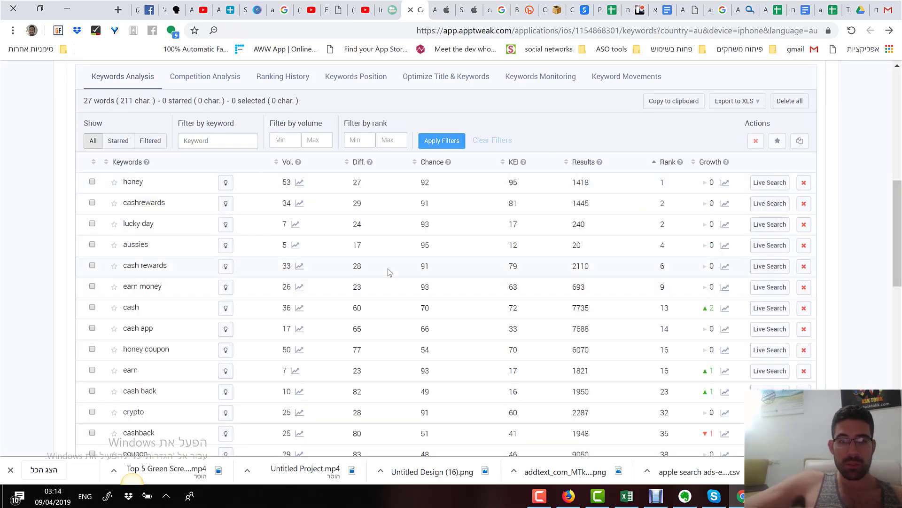
left_click(725, 224)
left_click(672, 89)
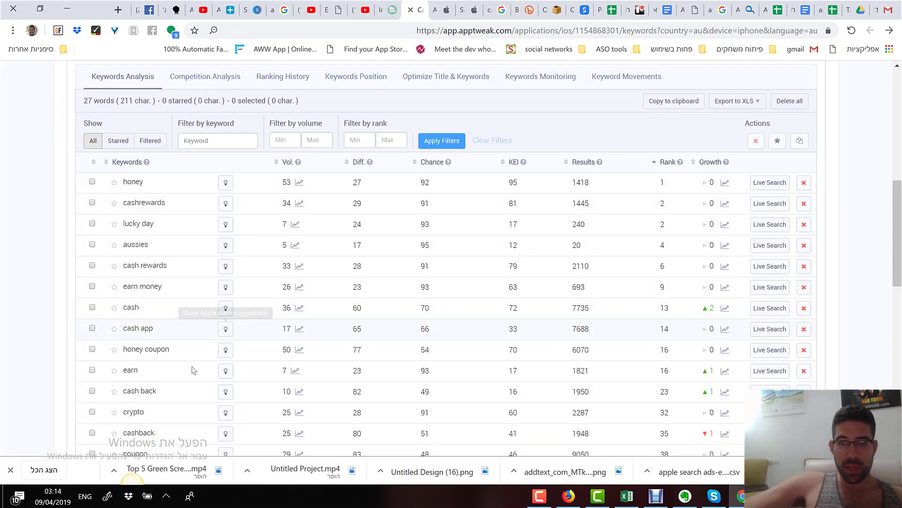
scroll(193, 352, "down", 5)
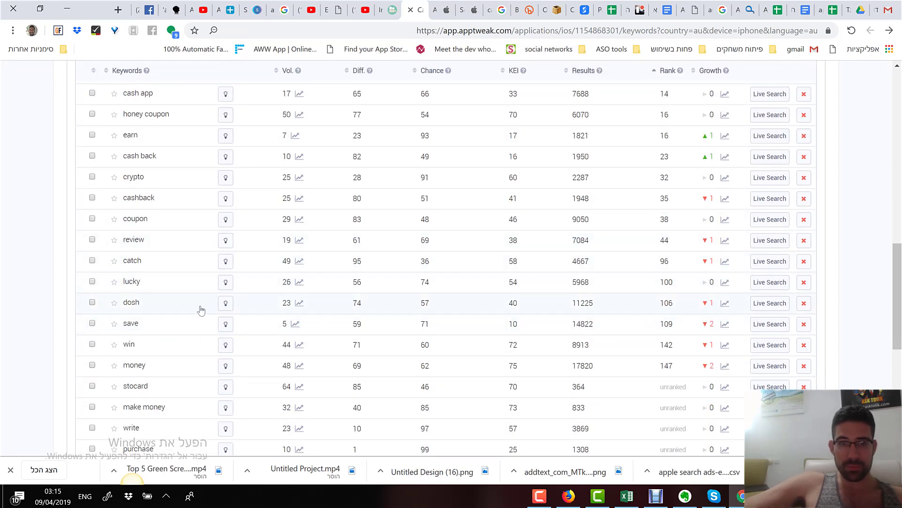
View the ranking history of the keyword "dosh" and close it to return to the keyword list
left_click(726, 304)
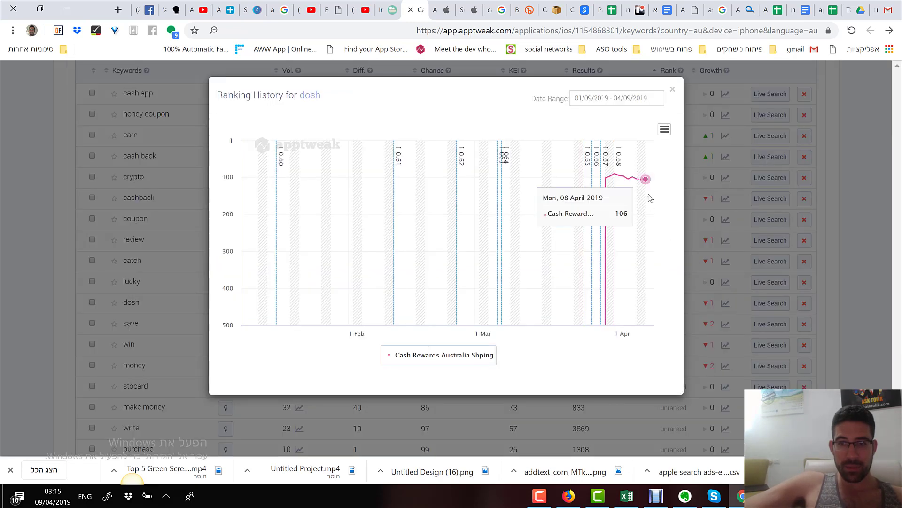
left_click(672, 90)
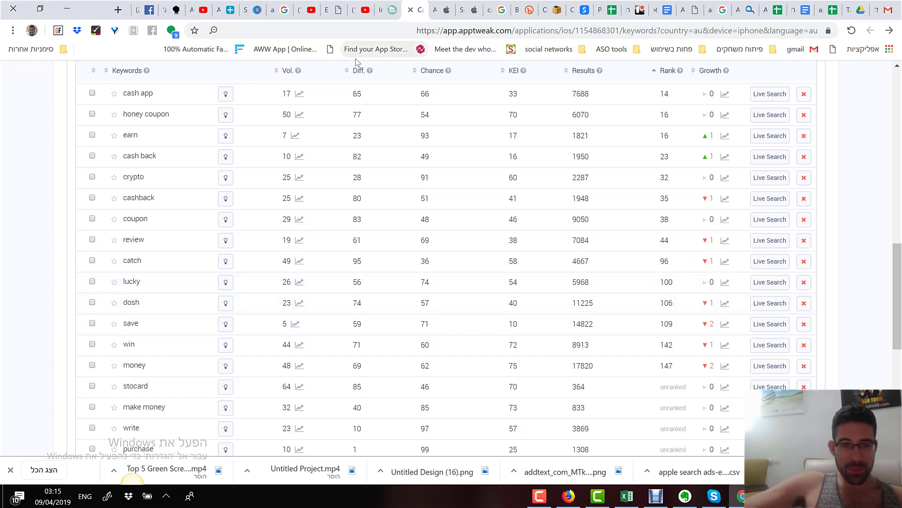
scroll(141, 171, "up", 4)
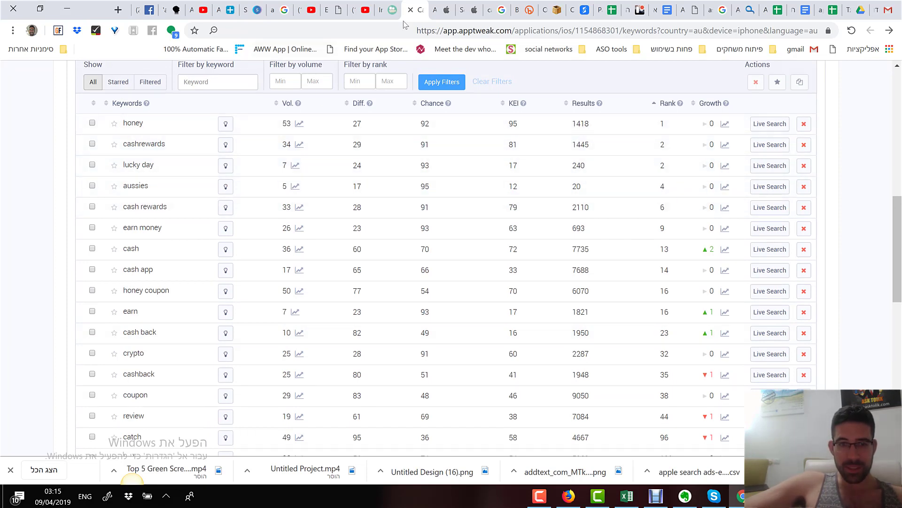
Switch to the topic notes in the online character counter and highlight item 3, "Search Campaigns for ASO"
left_click(557, 10)
left_click(226, 201)
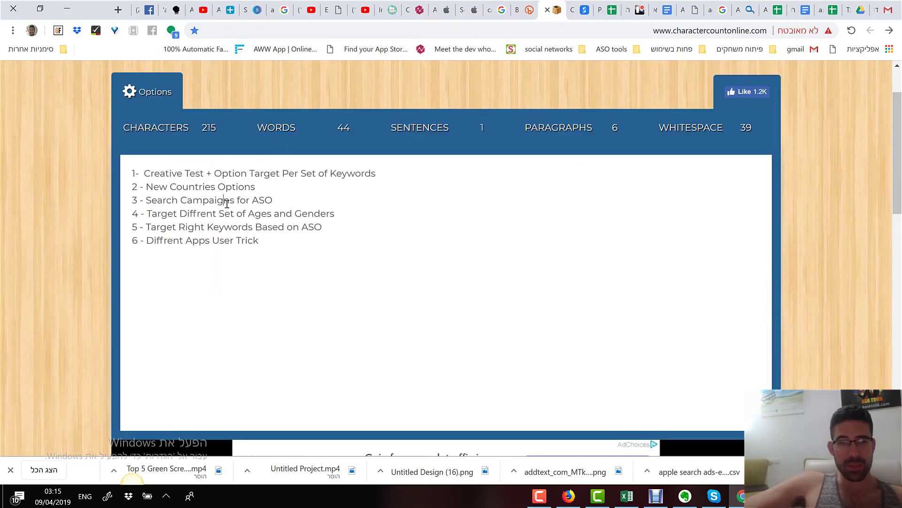
triple_click(227, 203)
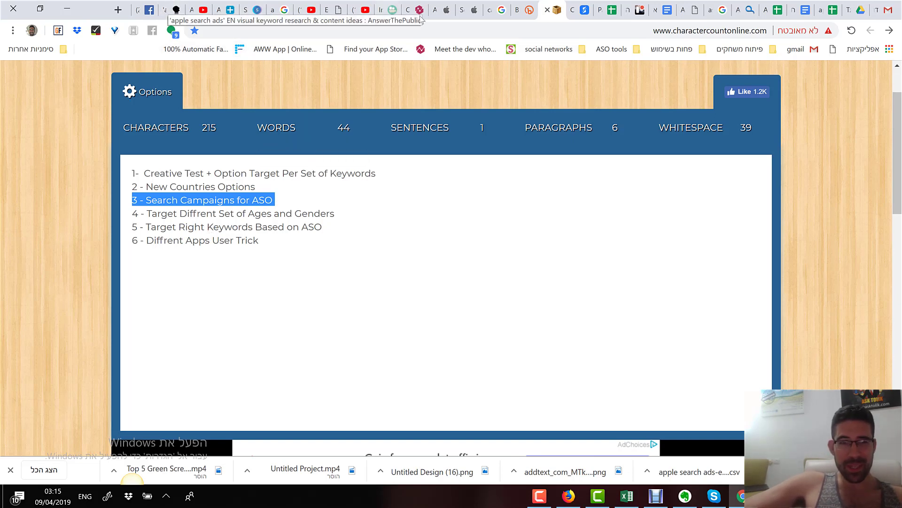
Switch to Apple Search Ads, change to the Games2win India account and show the countries of the running DA2 - Big 5 campaign
left_click(460, 14)
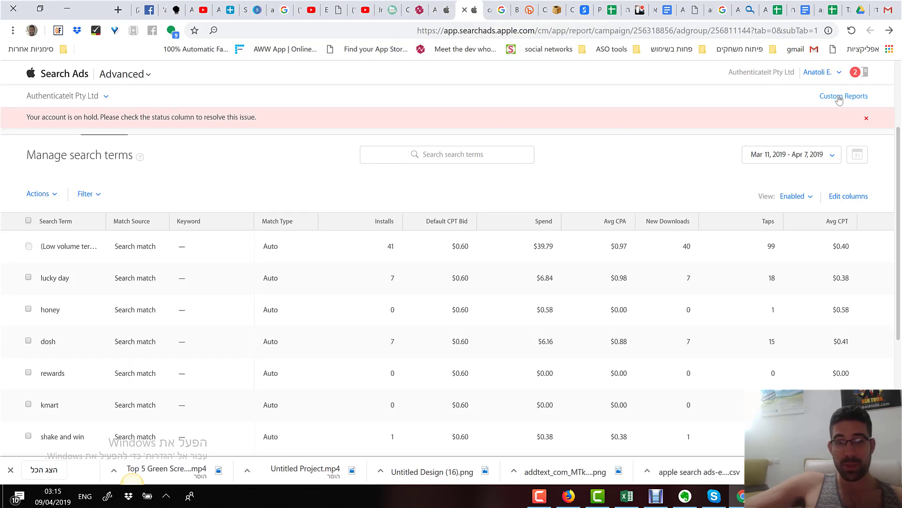
left_click(819, 77)
left_click(749, 163)
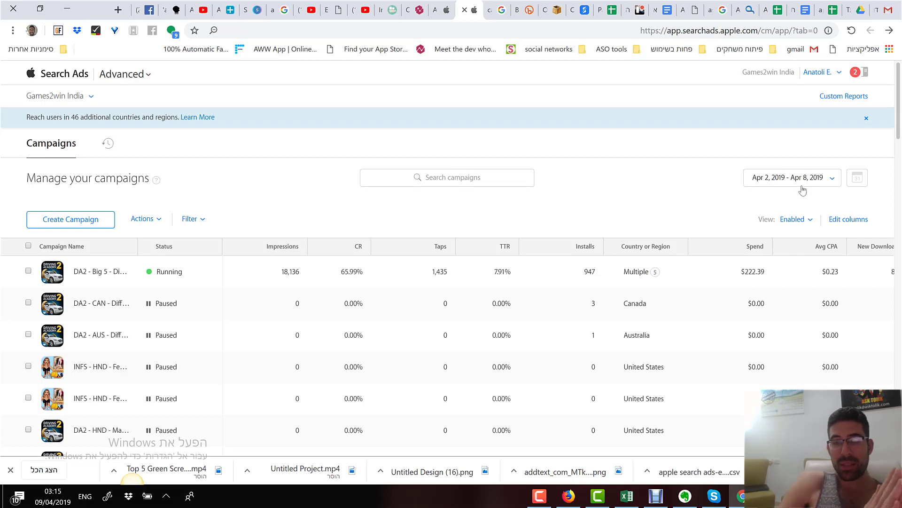
left_click(655, 272)
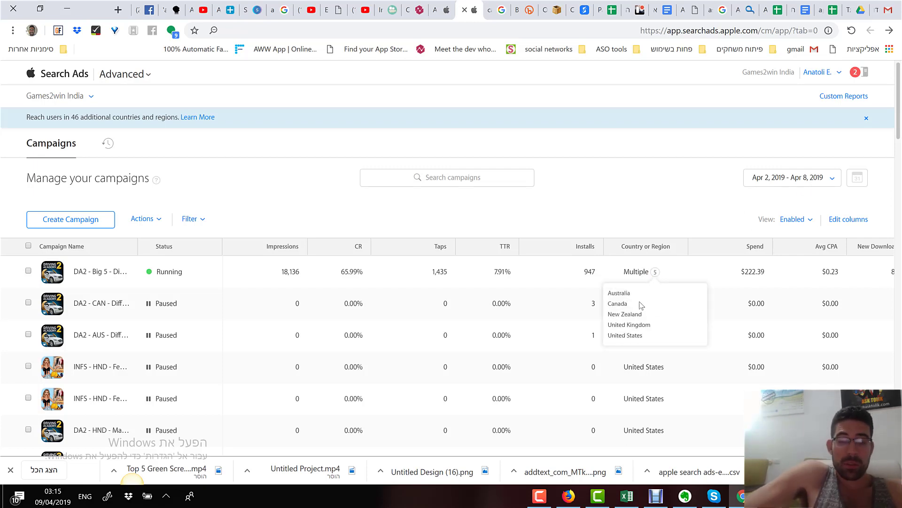
Open the DA2 - Big 5 campaign, widen the ad group name column to read the full names, and restore its width
left_click(100, 272)
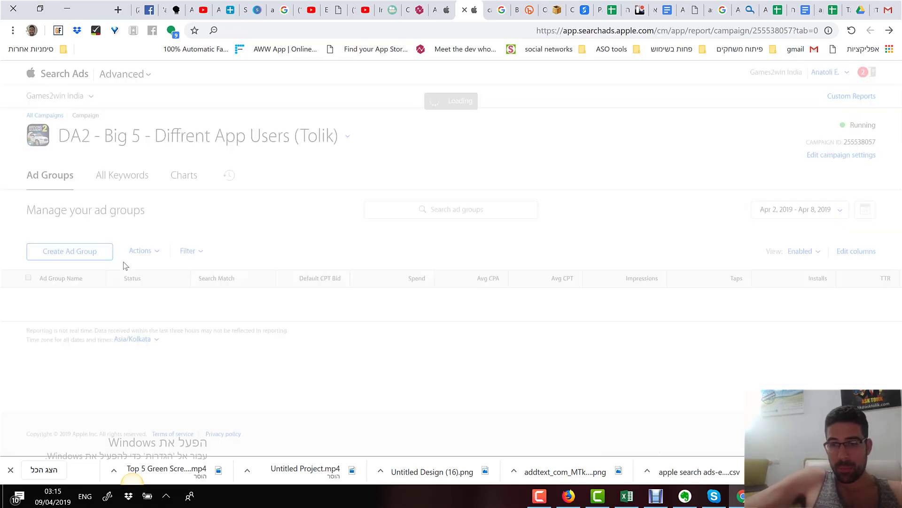
scroll(167, 279, "down", 3)
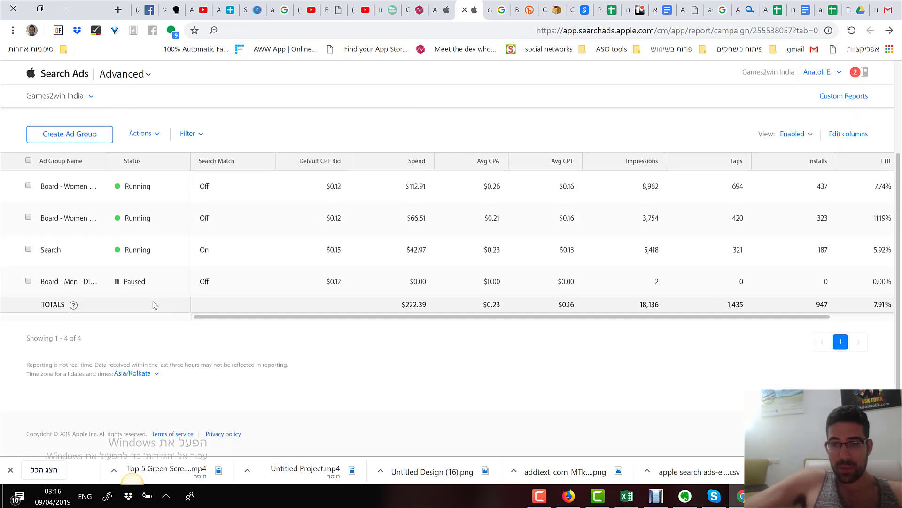
left_click_drag(107, 166, 149, 165)
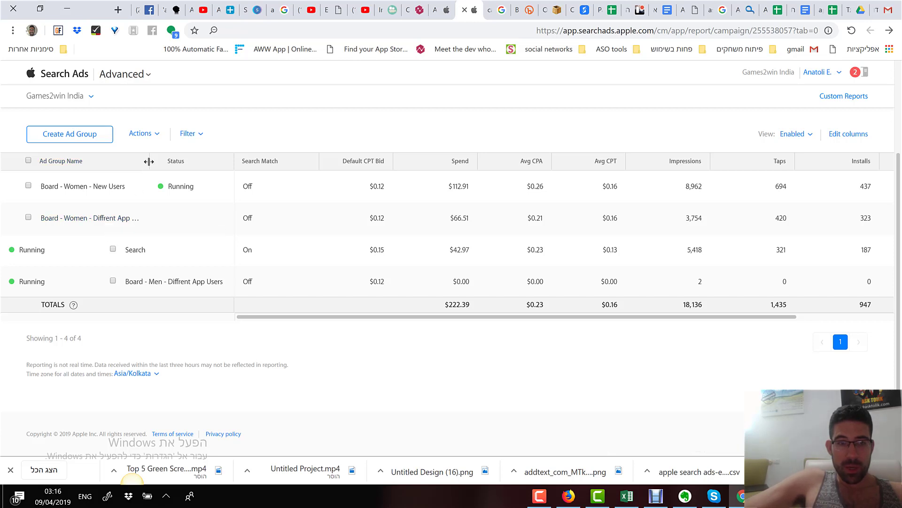
left_click_drag(150, 162, 98, 168)
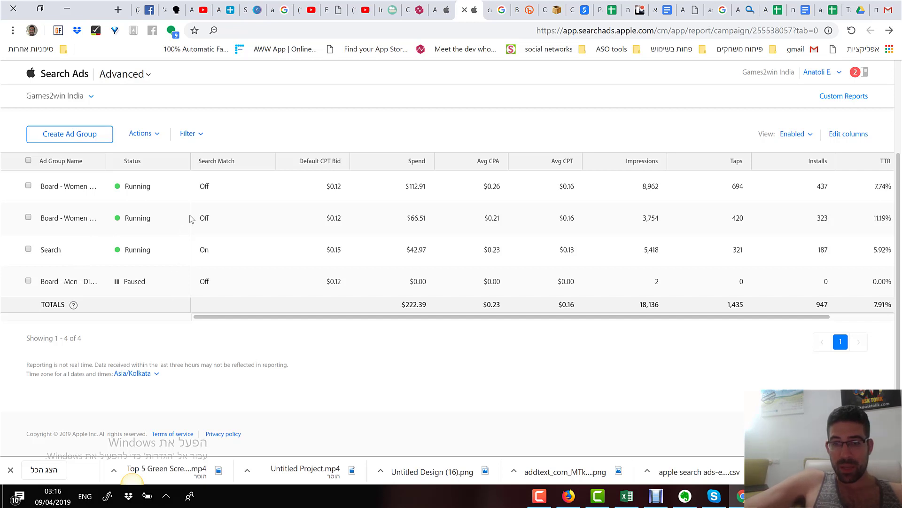
scroll(192, 219, "up", 2)
scroll(160, 266, "down", 2)
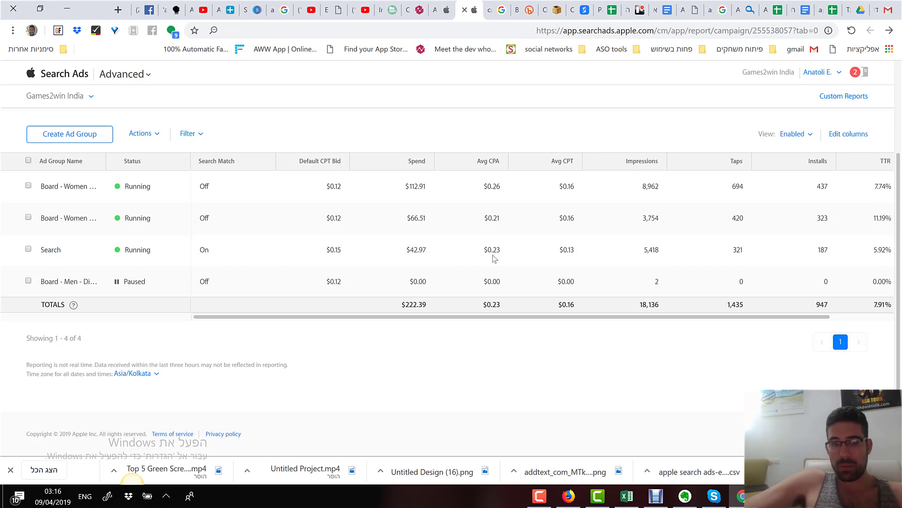
Open the search terms of the campaign's Search ad group and examine the installs and costs of the automatically matched terms
left_click(53, 251)
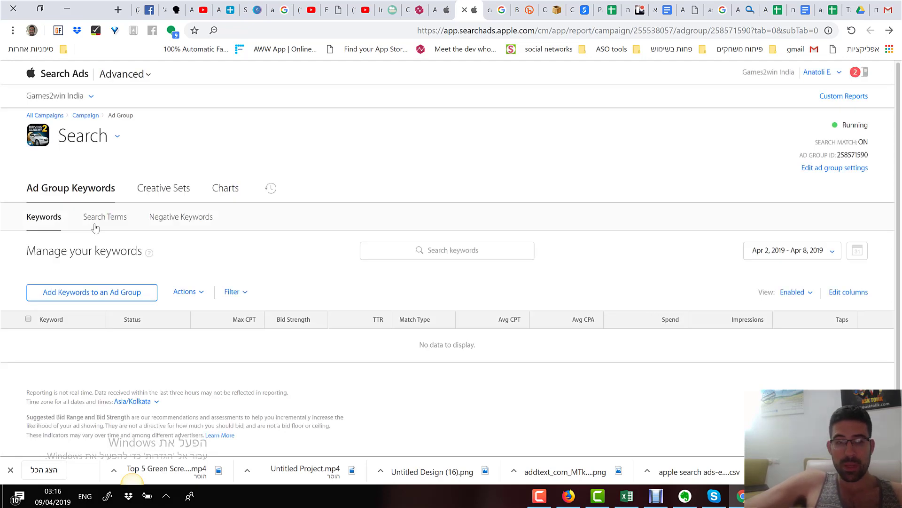
left_click(99, 224)
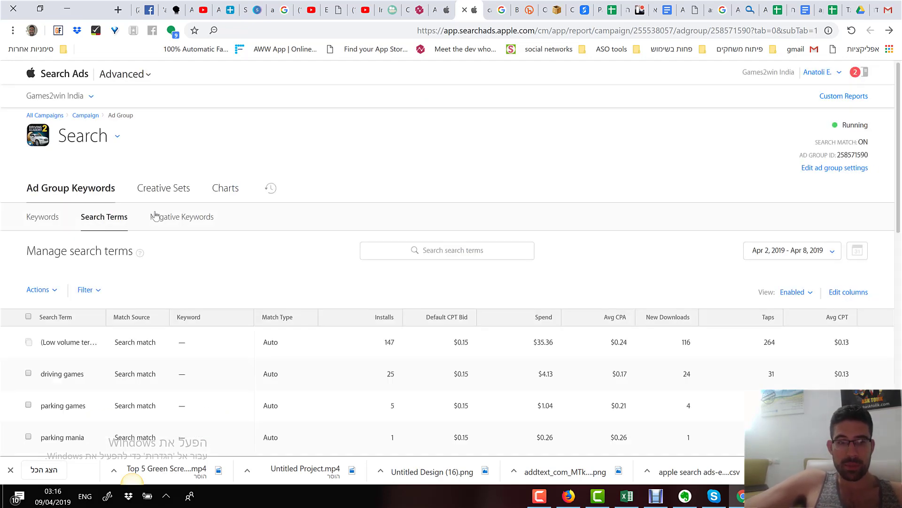
scroll(187, 244, "down", 1)
scroll(237, 260, "down", 1)
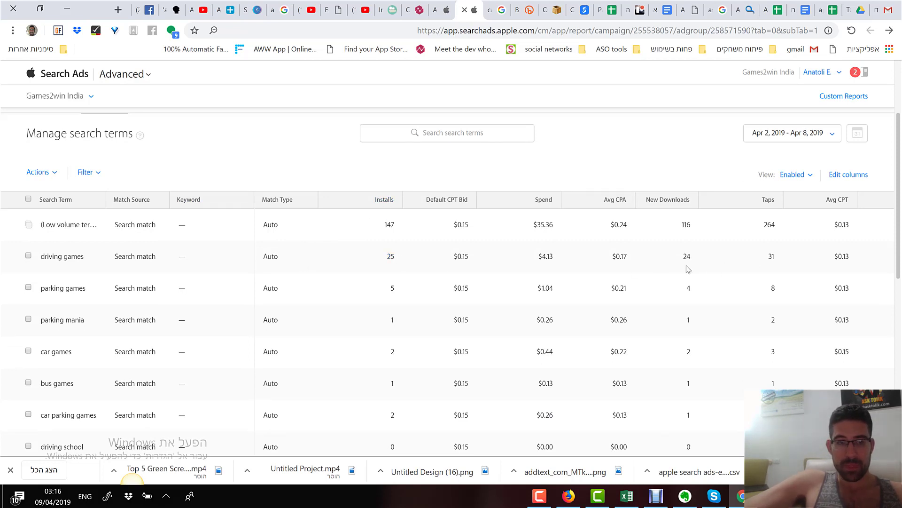
scroll(81, 330, "down", 4)
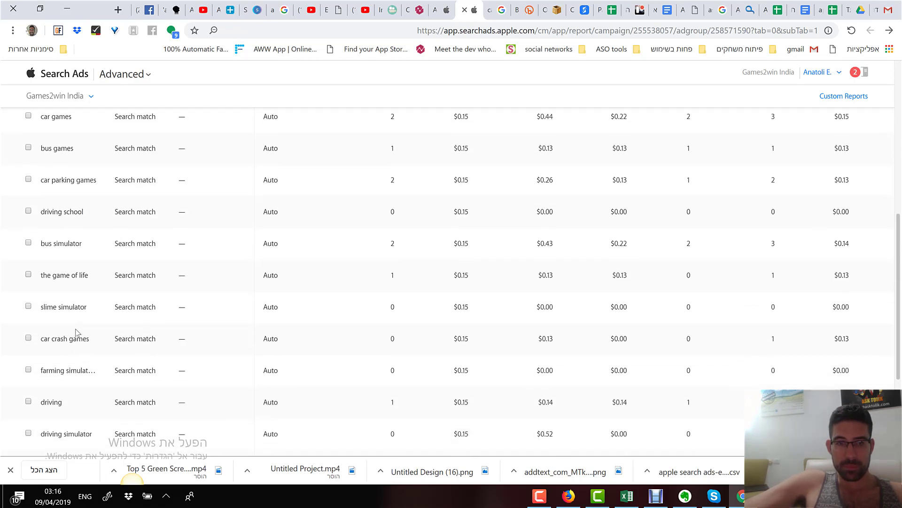
scroll(80, 365, "down", 1)
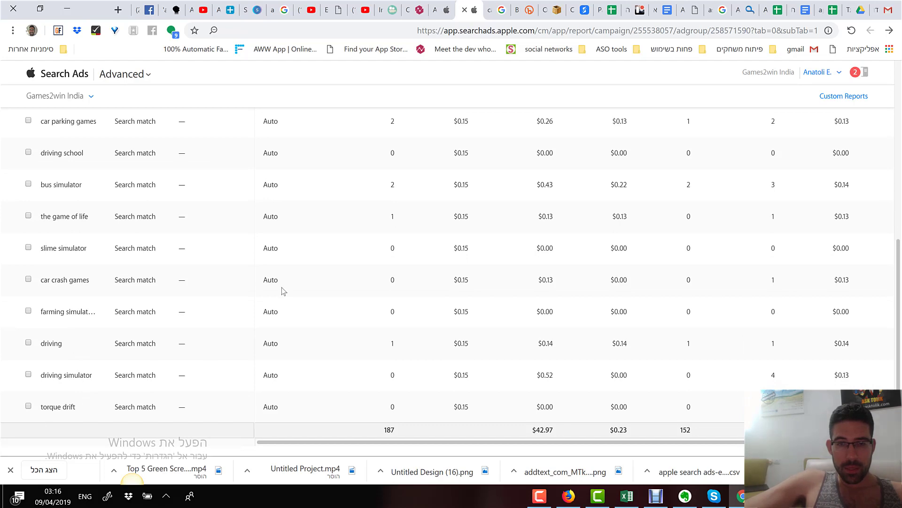
scroll(263, 266, "up", 6)
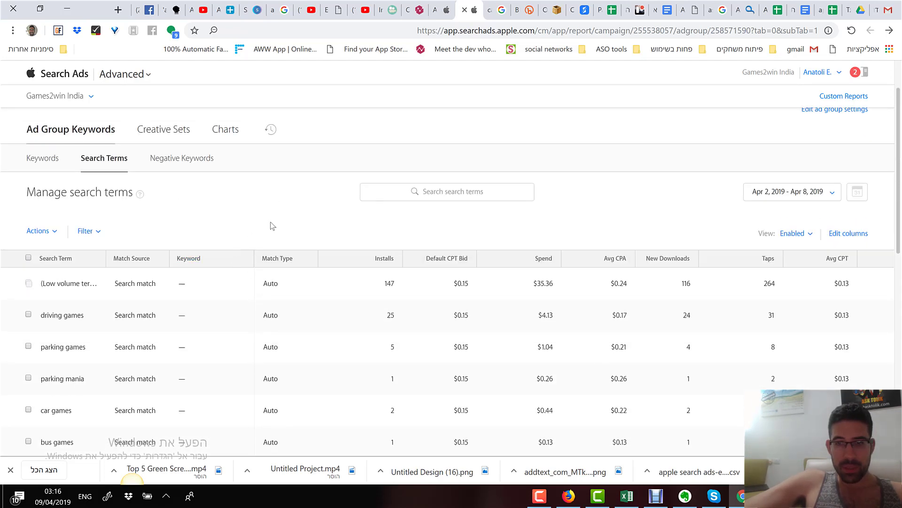
Return to the topic notes and highlight item 4, "Target Diffrent Set of Ages and Genders"
left_click(558, 11)
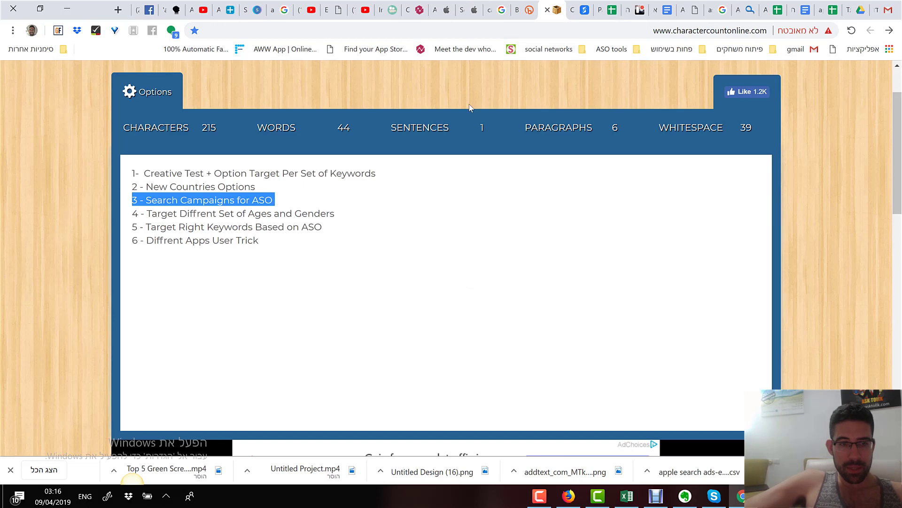
triple_click(279, 214)
left_click(326, 214)
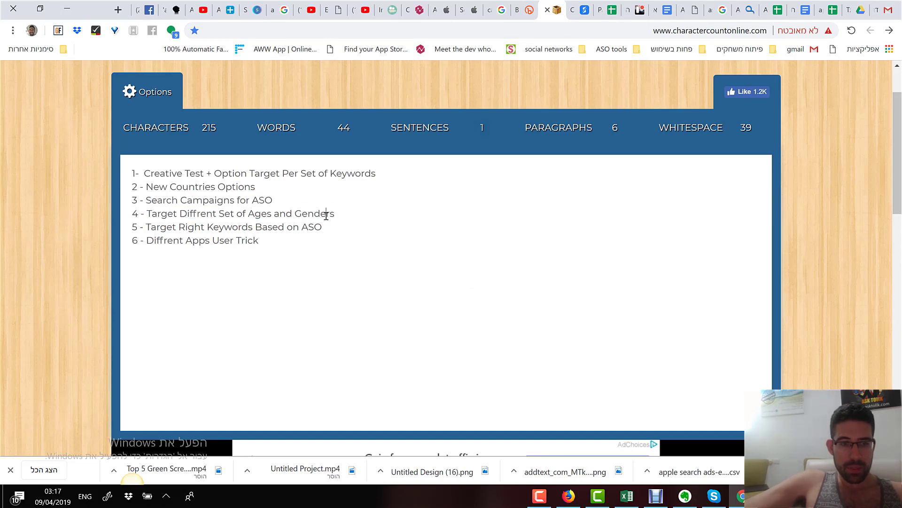
left_click_drag(333, 214, 133, 218)
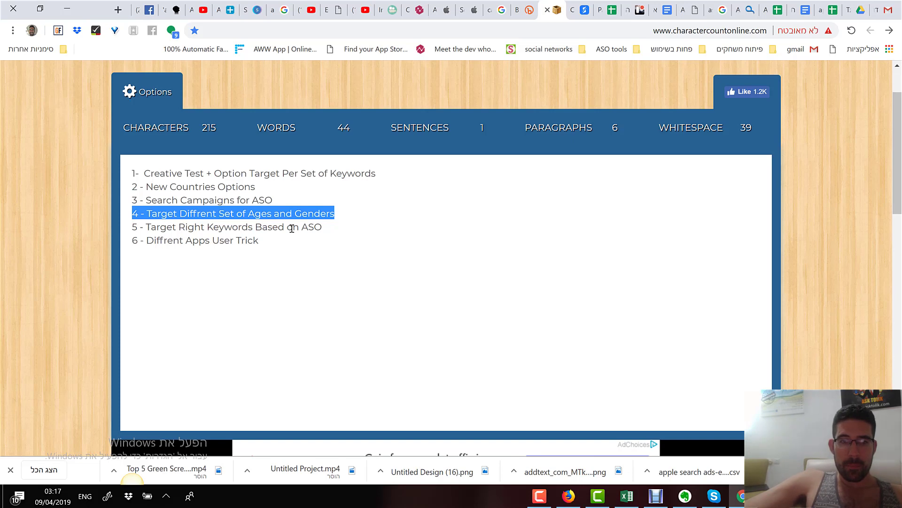
Switch to AppTweak, return to the dashboard, open the followed US Invitation Card Maker App and look over its overview
left_click(421, 11)
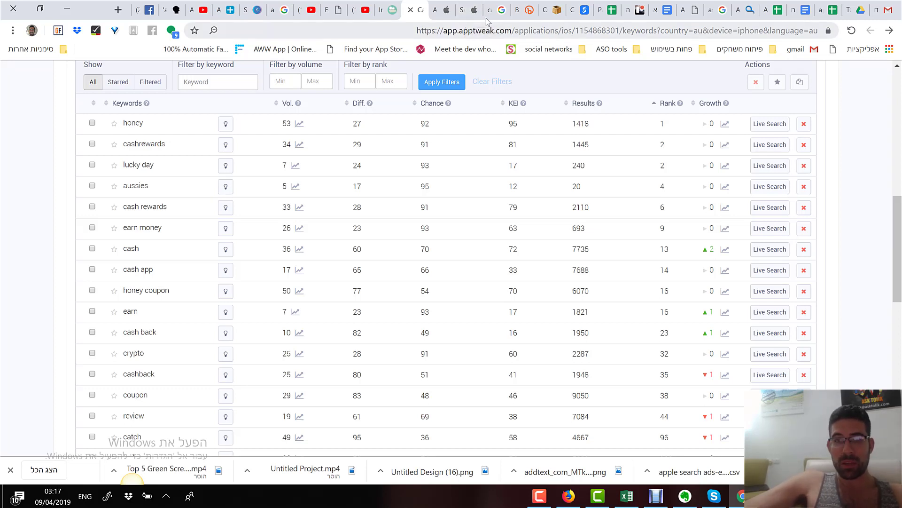
scroll(167, 234, "up", 10)
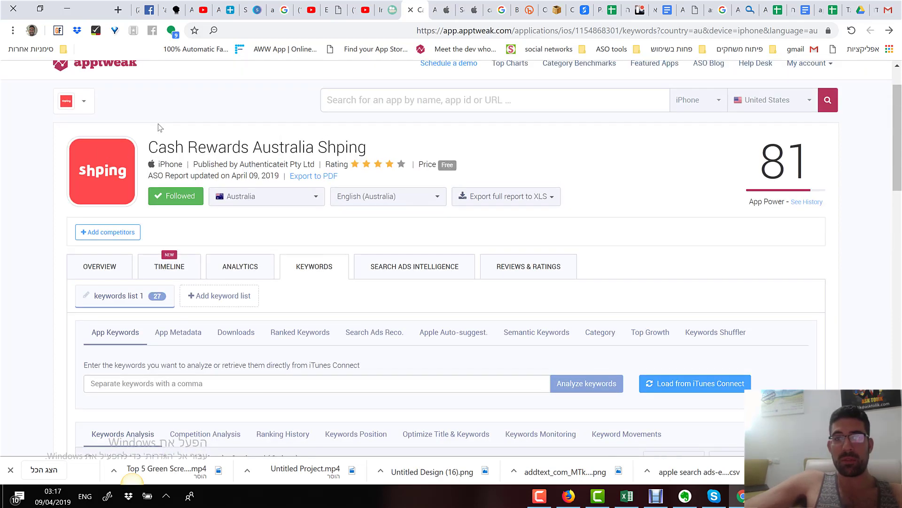
scroll(158, 123, "up", 2)
left_click(94, 116)
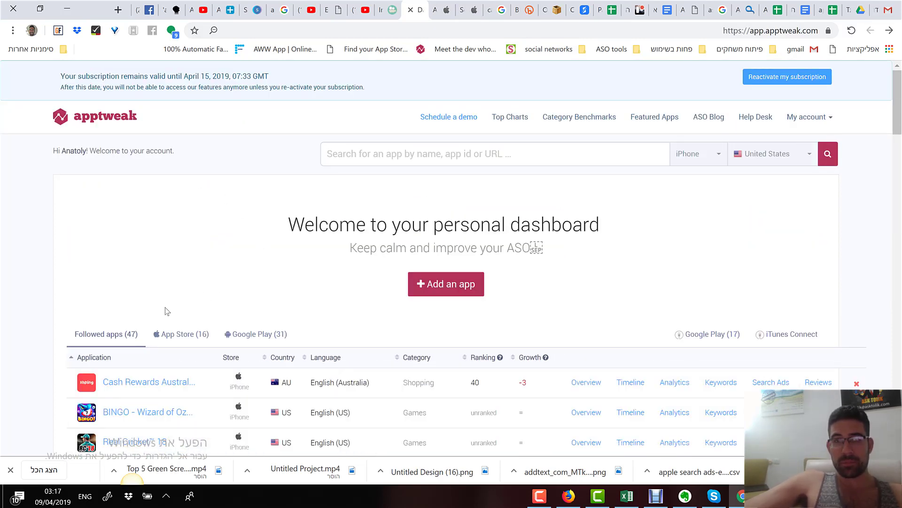
scroll(167, 312, "down", 2)
scroll(160, 316, "down", 2)
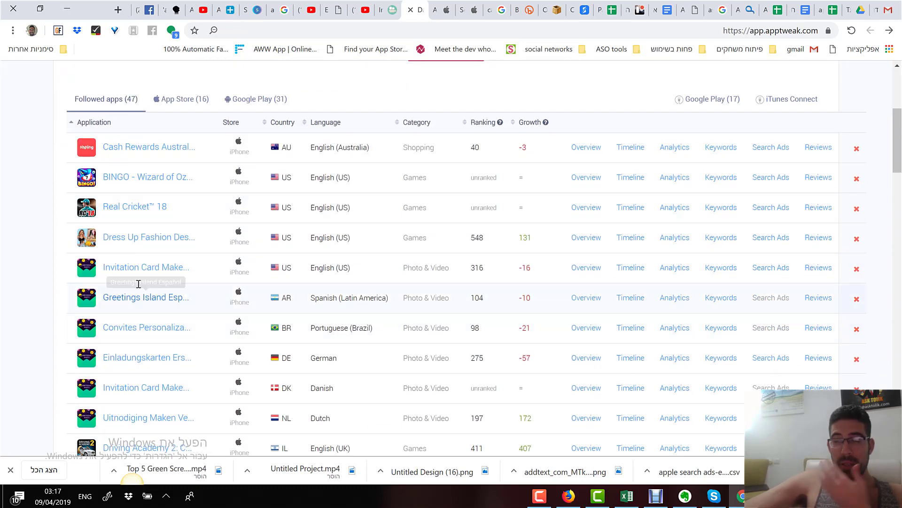
left_click(136, 271)
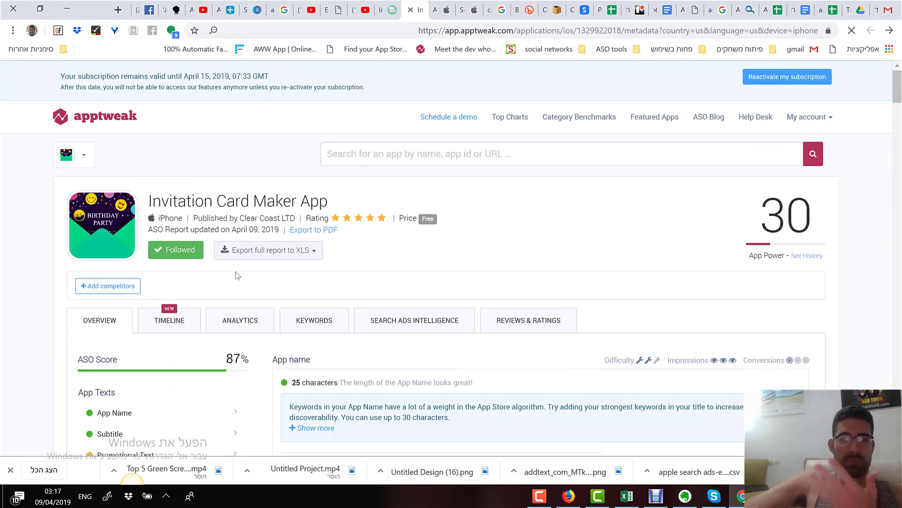
scroll(236, 275, "down", 4)
scroll(235, 263, "down", 2)
scroll(282, 274, "up", 6)
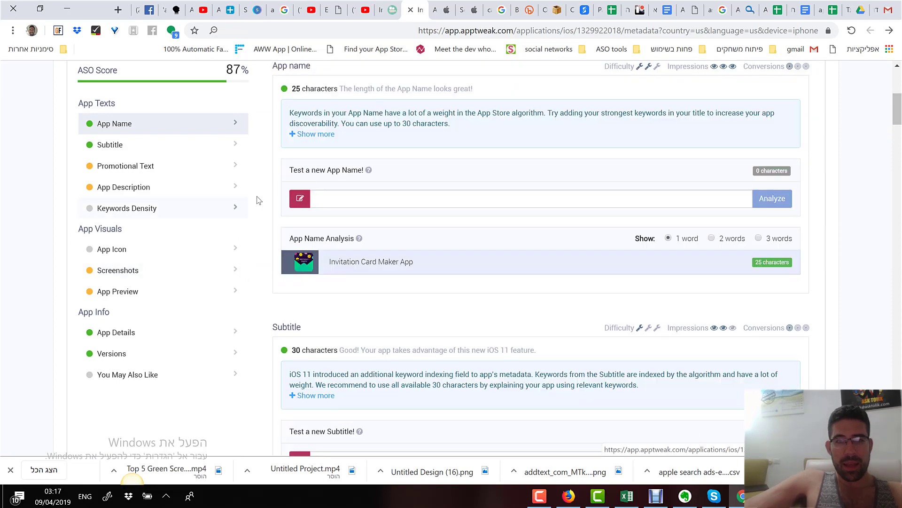
Open the app's keyword analysis and view the Apple hints and semantic suggestions for "invitation maker"
left_click(320, 263)
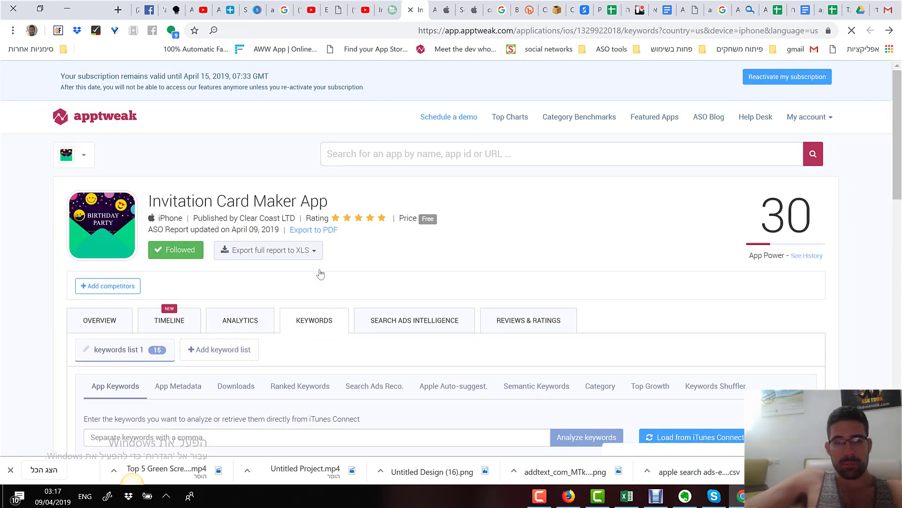
scroll(320, 268, "down", 2)
scroll(320, 268, "down", 5)
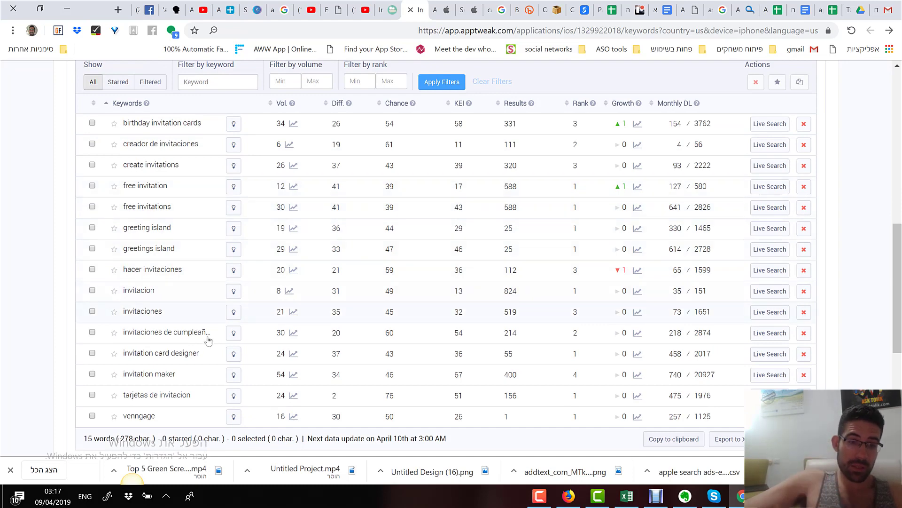
left_click(235, 376)
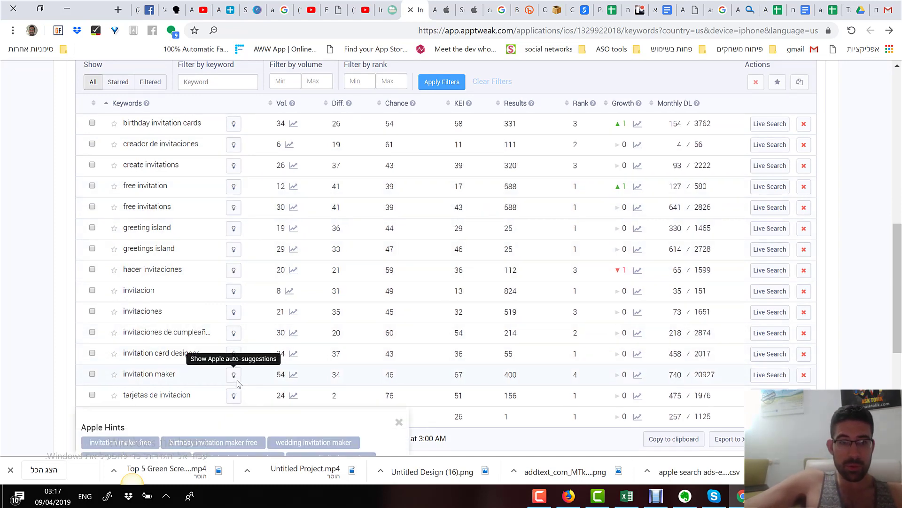
scroll(238, 384, "down", 4)
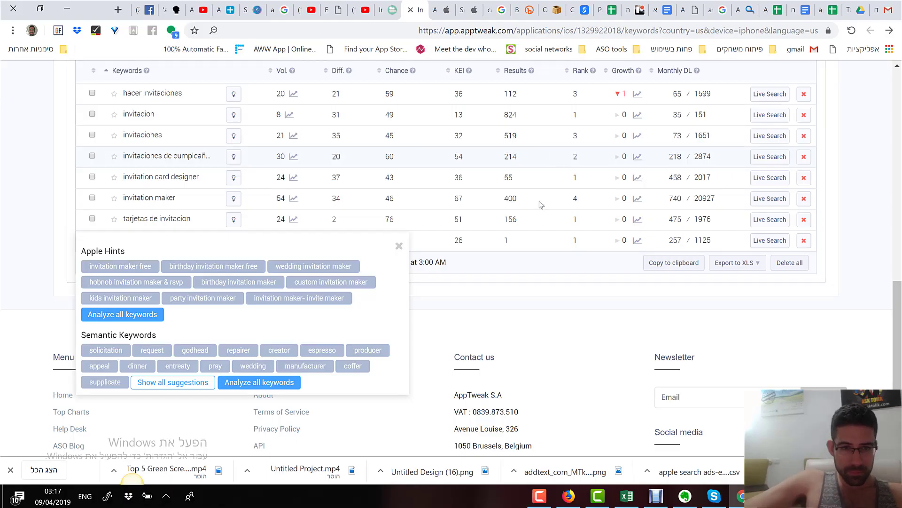
scroll(539, 201, "up", 8)
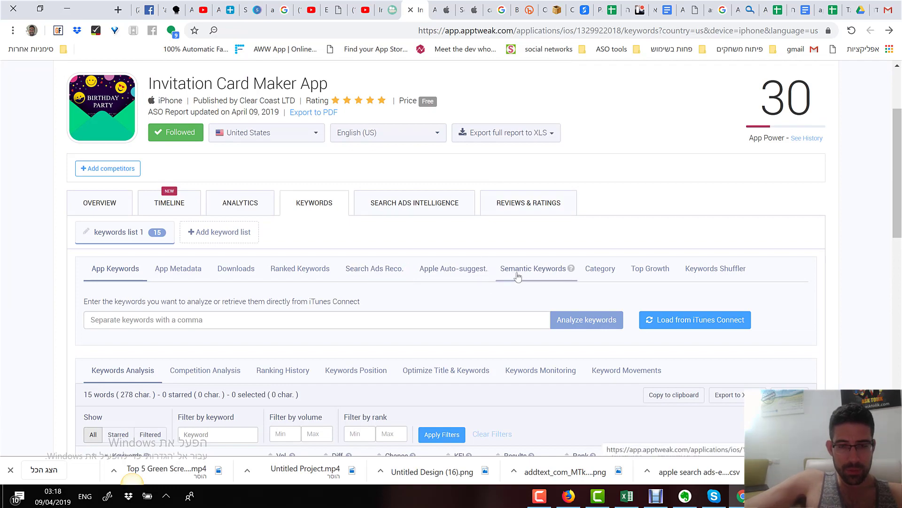
View the app's Search Ads recommended keywords, and open its Search Ads Intelligence section
left_click(375, 270)
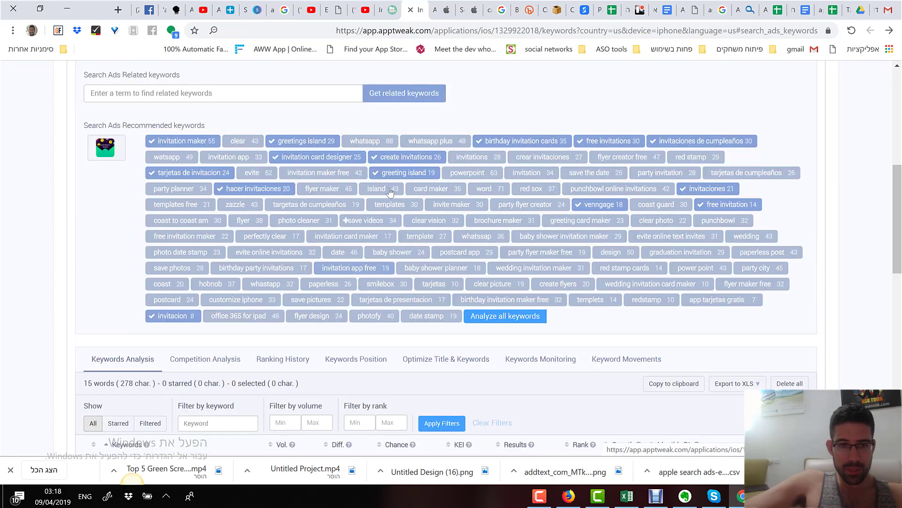
scroll(389, 191, "up", 5)
left_click(412, 319)
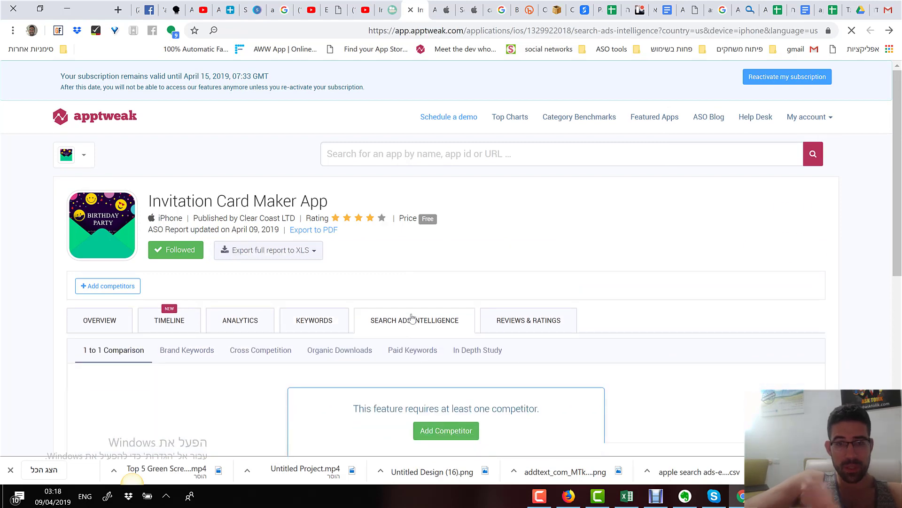
View the Invitation Card Maker App's paid keywords and look over their ranks, volumes and share-of-voice spread
scroll(423, 263, "down", 4)
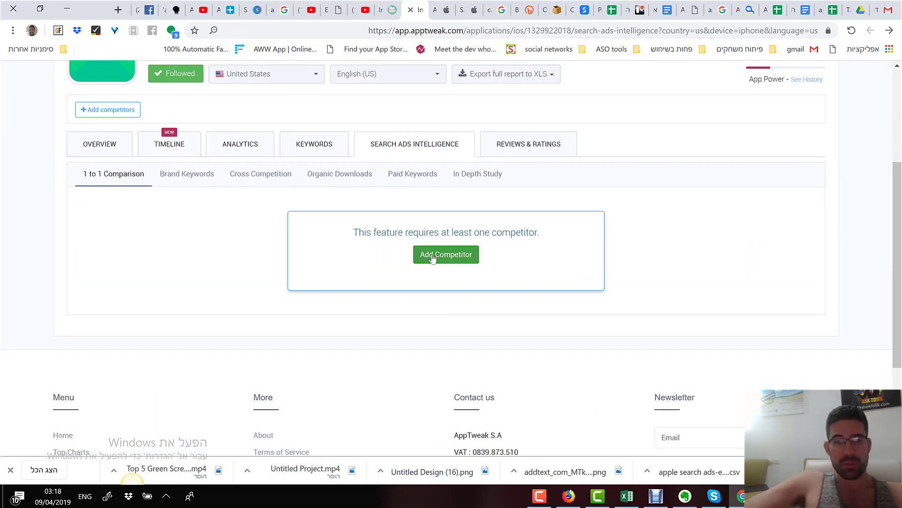
left_click(405, 180)
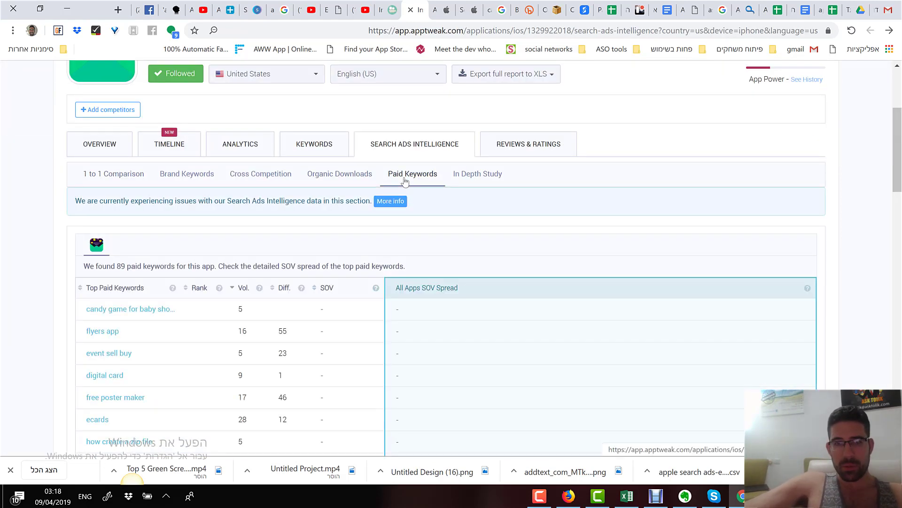
scroll(215, 305, "down", 3)
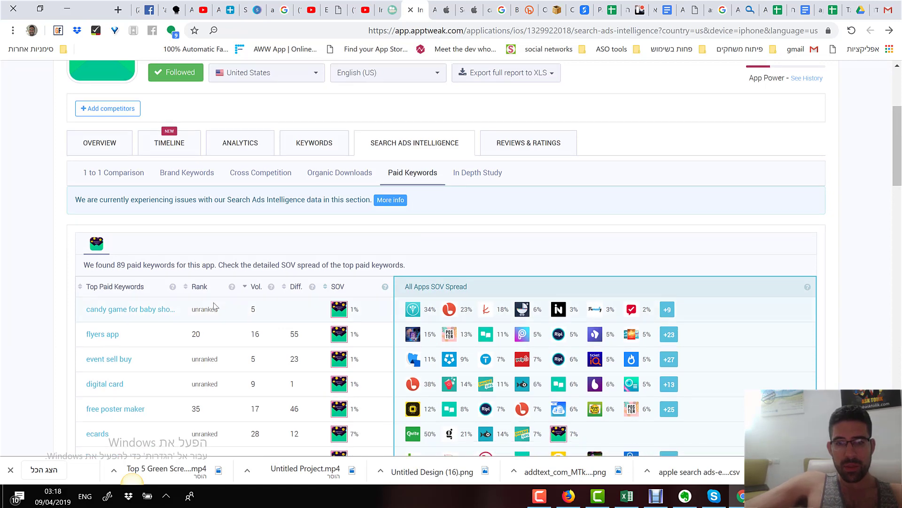
scroll(207, 305, "down", 1)
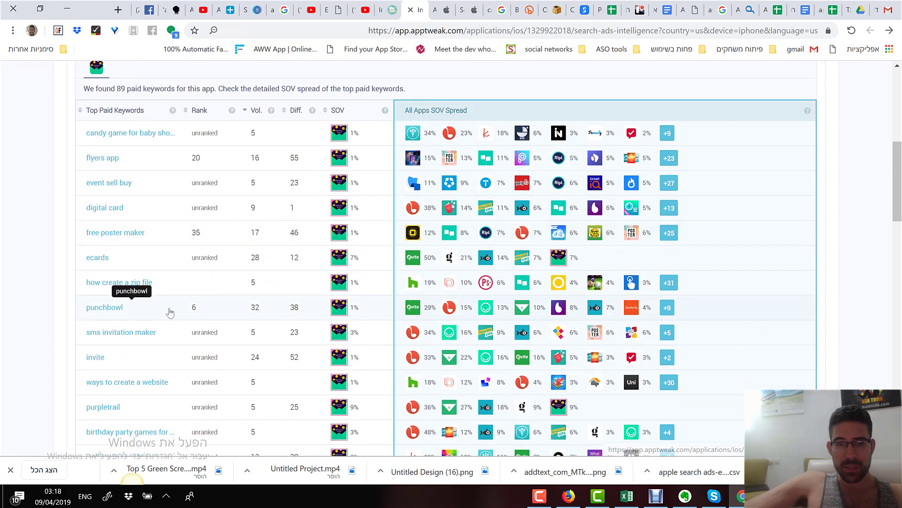
scroll(164, 306, "down", 1)
scroll(141, 279, "down", 1)
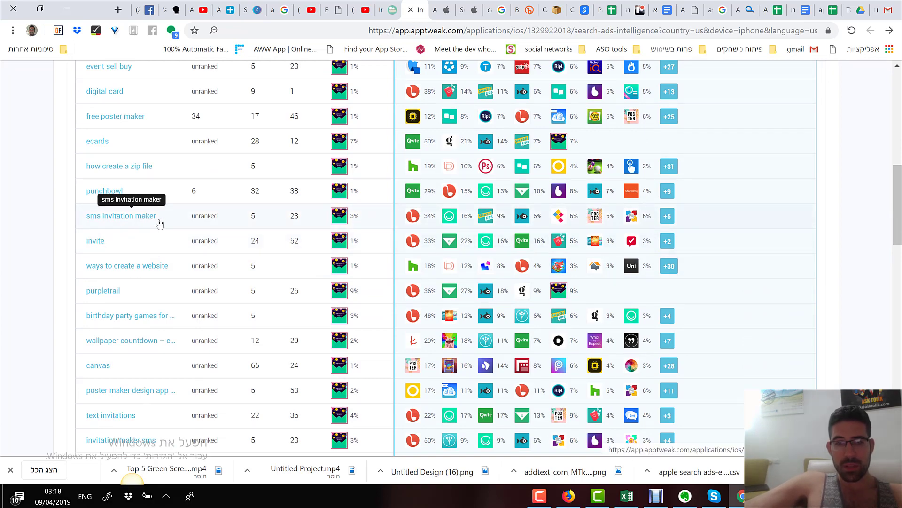
scroll(159, 221, "up", 2)
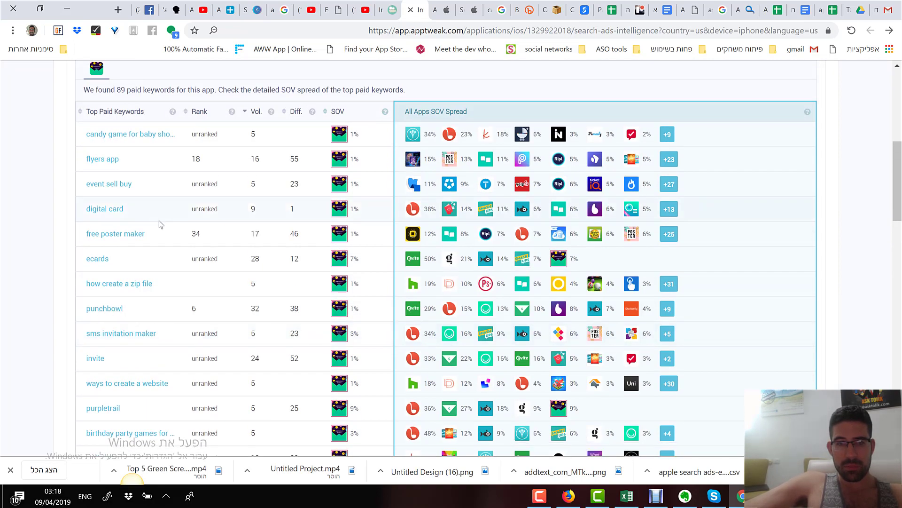
scroll(159, 220, "down", 1)
scroll(215, 164, "up", 2)
Sort the paid keywords by volume from highest to lowest and look over the top ones
left_click(254, 170)
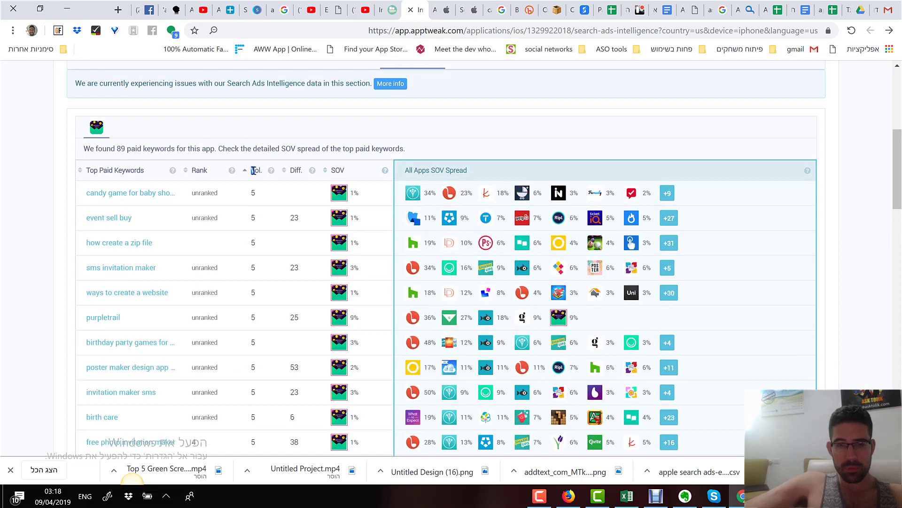
left_click(254, 171)
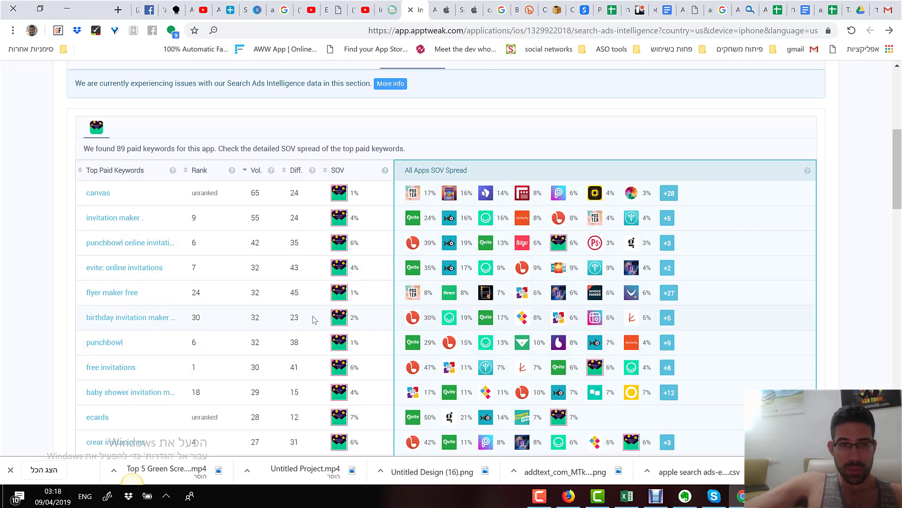
scroll(315, 319, "up", 3)
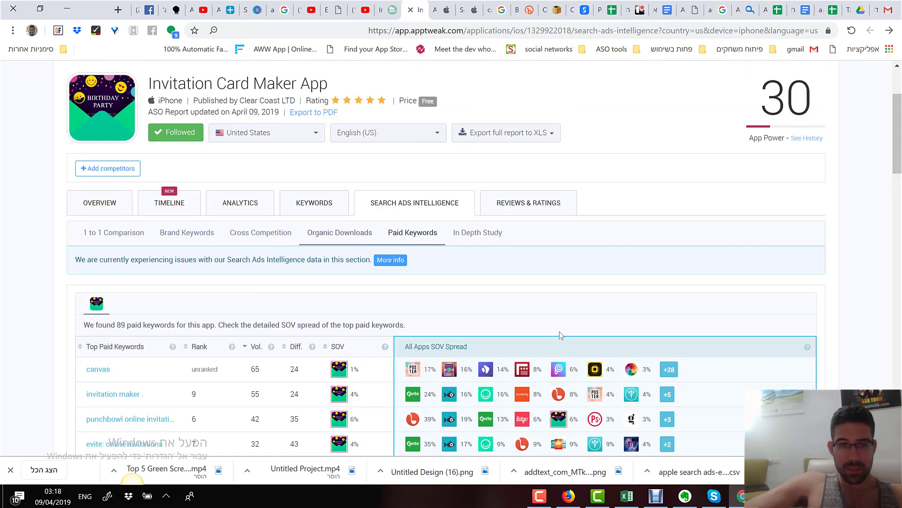
scroll(375, 371, "down", 2)
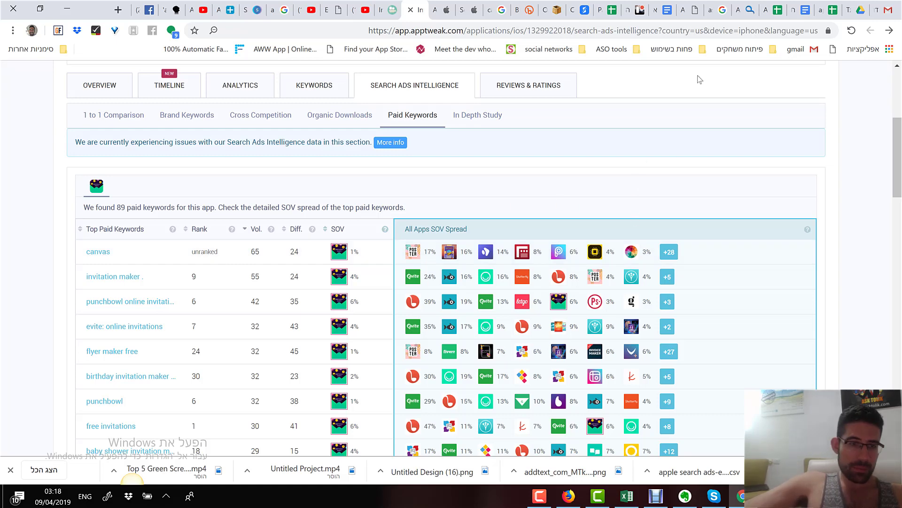
Return to the topic notes and highlight item 6, "Diffrent Apps User Trick"
left_click(554, 9)
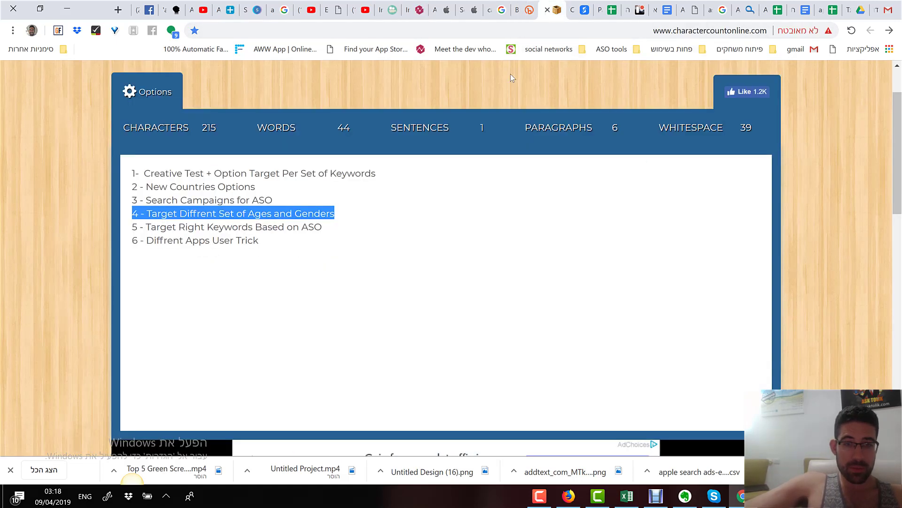
triple_click(233, 229)
triple_click(225, 242)
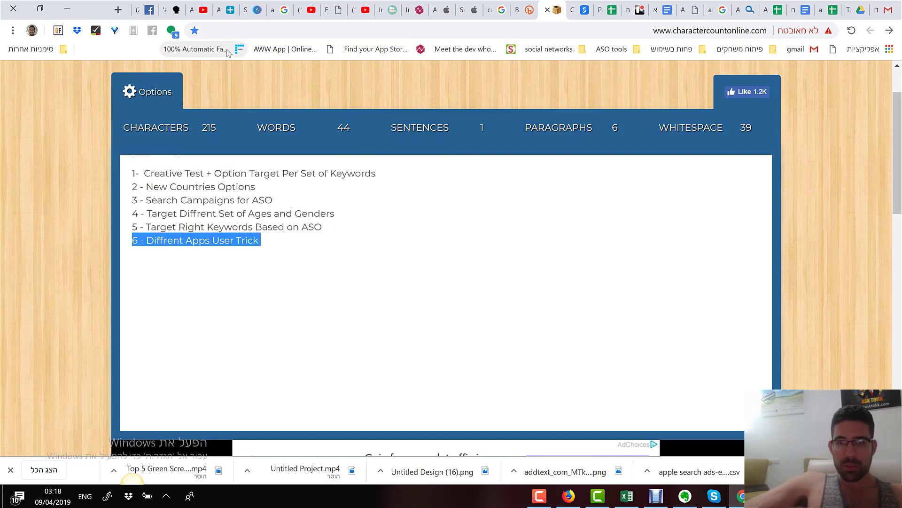
Switch to Search Ads, go up to the DA2 - Big 5 campaign and open its "Board - Women - Diffrent App Users" ad group
left_click(473, 12)
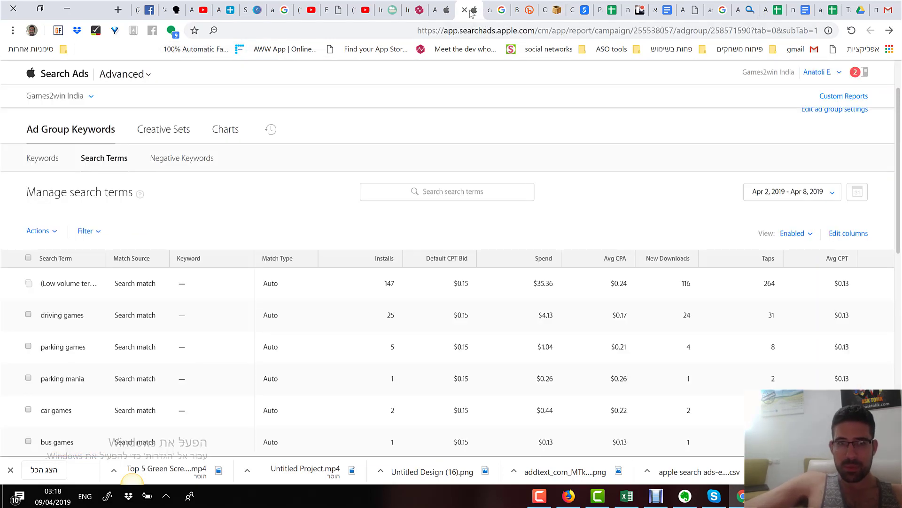
left_click(446, 11)
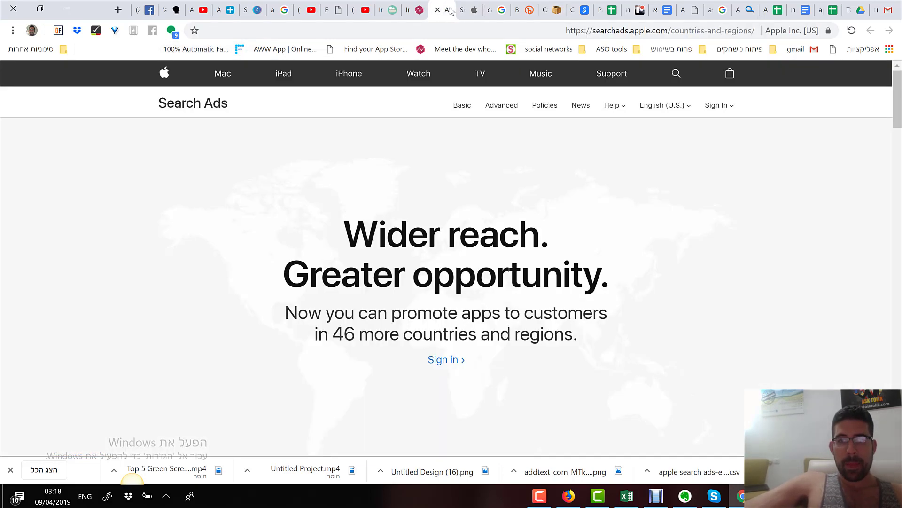
left_click(472, 13)
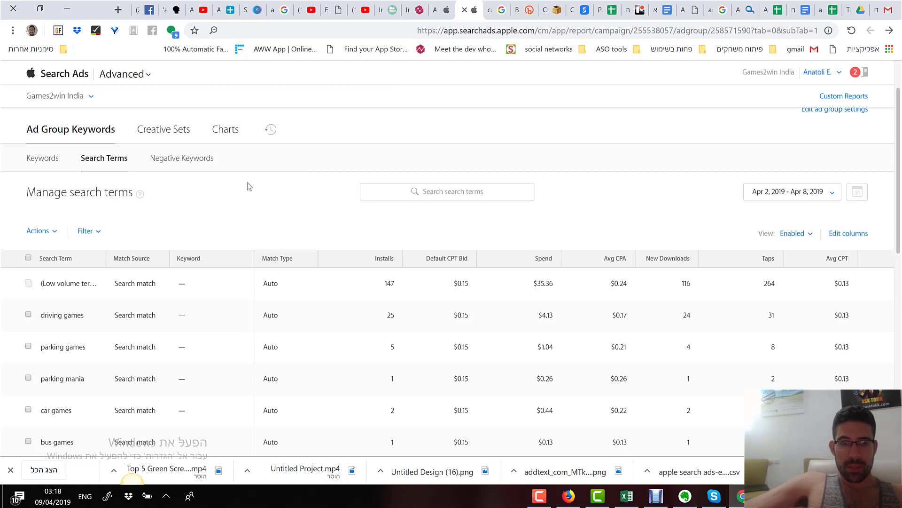
scroll(99, 170, "up", 1)
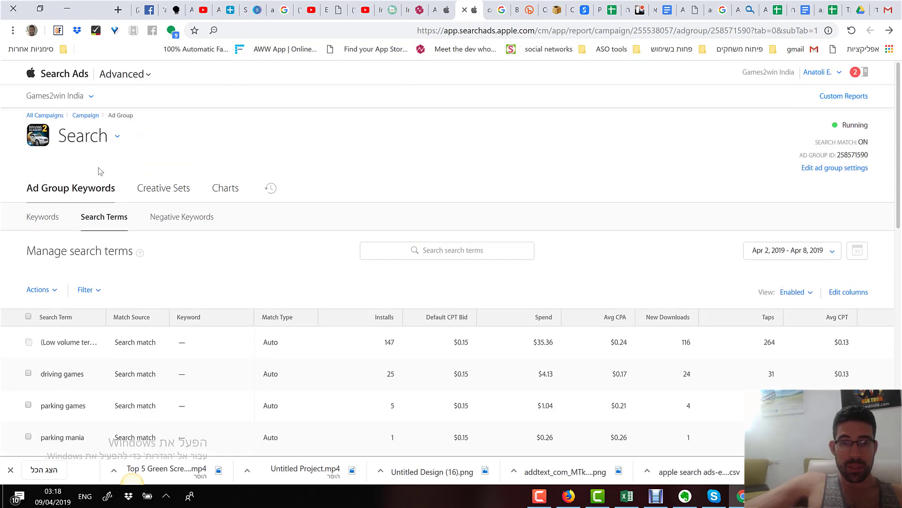
left_click(87, 116)
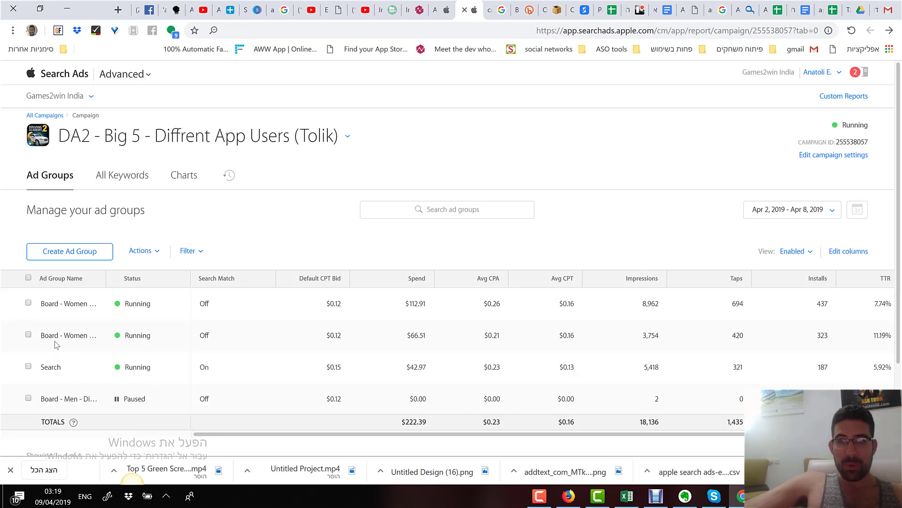
mouse_move(107, 280)
left_mouse_down()
mouse_move(132, 279)
mouse_move(106, 290)
mouse_move(106, 279)
left_mouse_up()
left_click(73, 336)
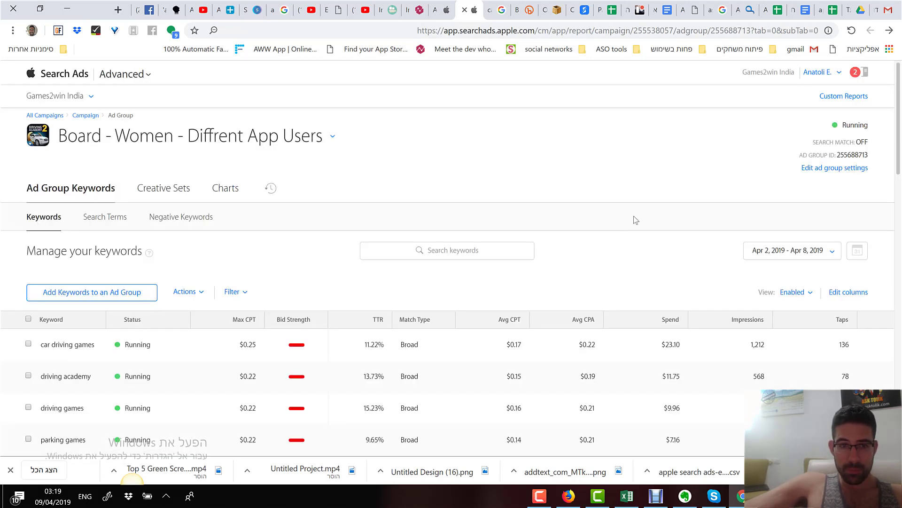
Open the ad group's settings and expand the Customer Types in the Audience section
left_click(820, 169)
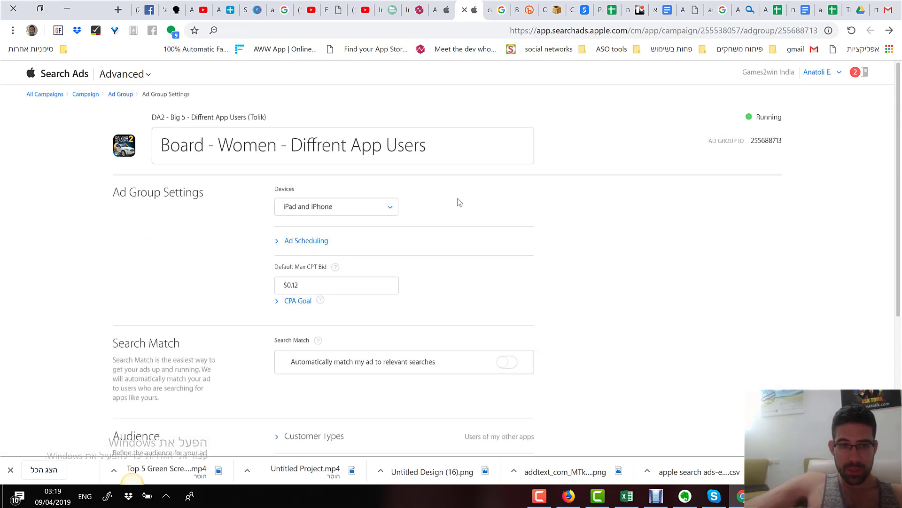
scroll(459, 203, "down", 5)
left_click(488, 223)
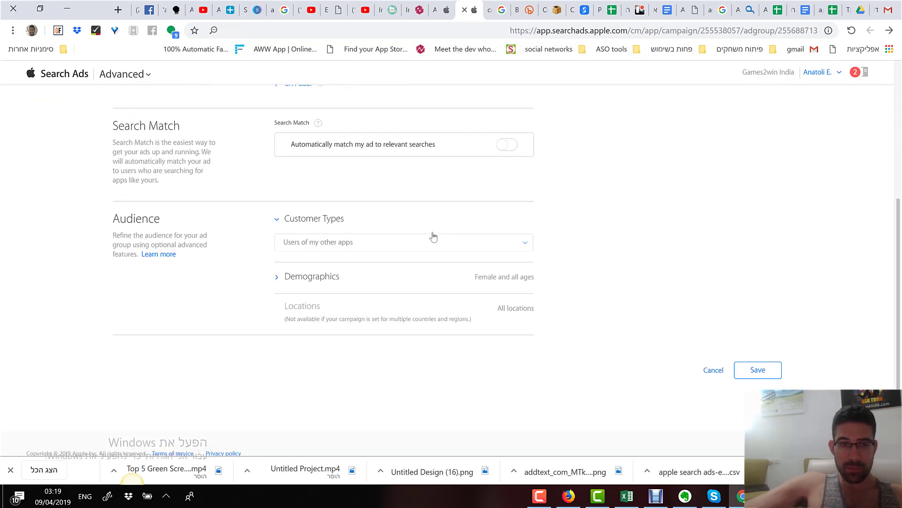
Open the My Other Apps selection, look through the whole list of app downloaders and cancel it
left_click(433, 237)
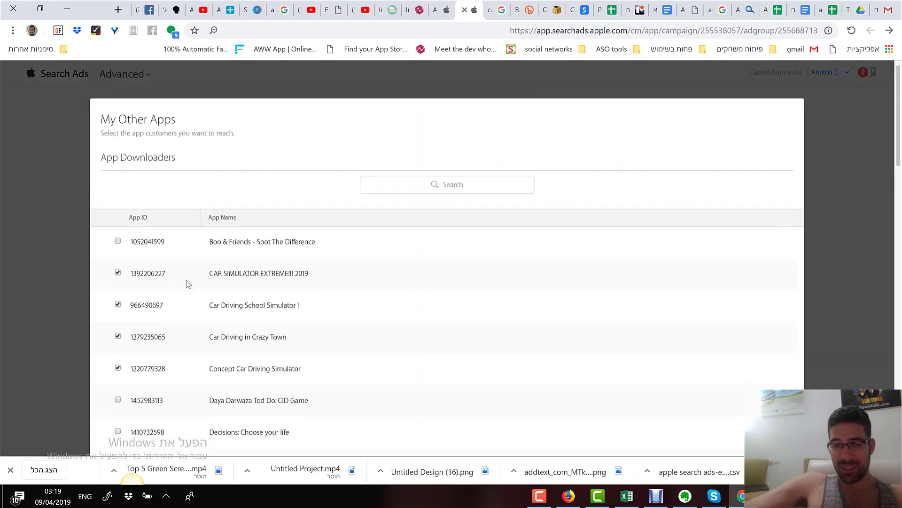
scroll(187, 282, "down", 4)
scroll(618, 167, "up", 4)
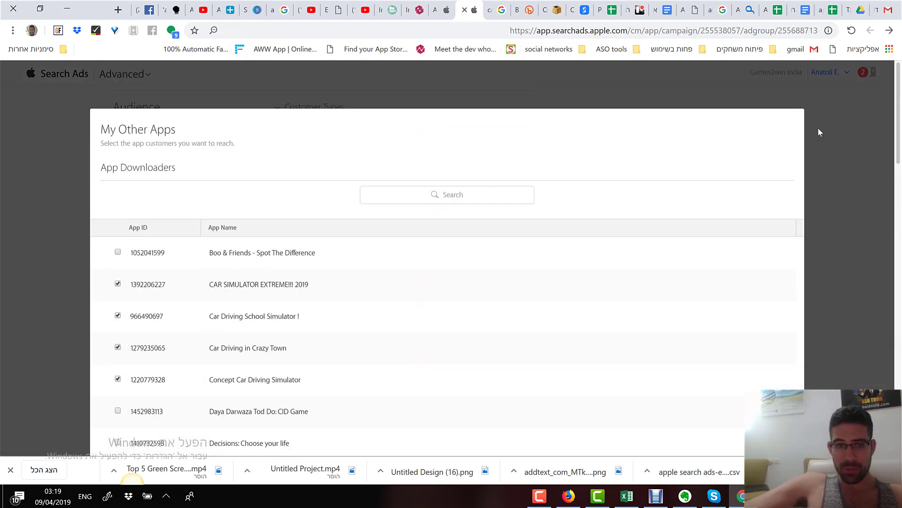
scroll(795, 277, "down", 17)
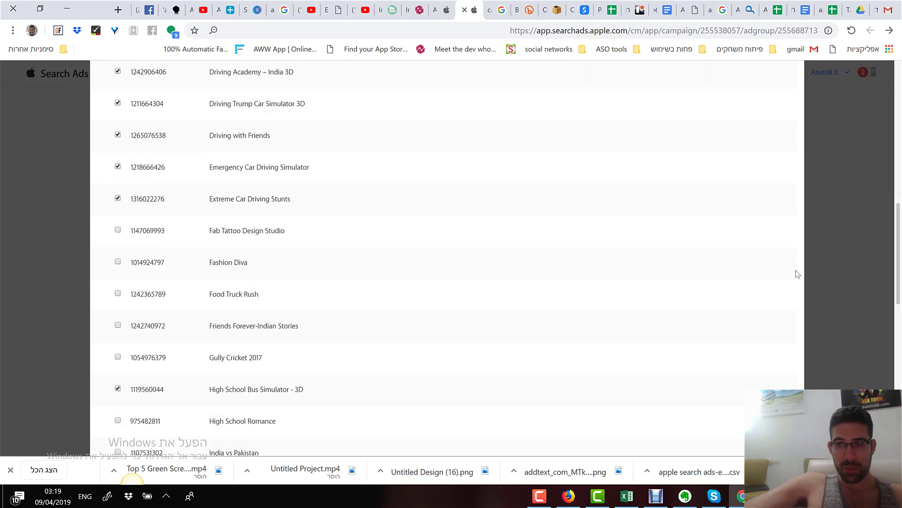
scroll(797, 277, "down", 4)
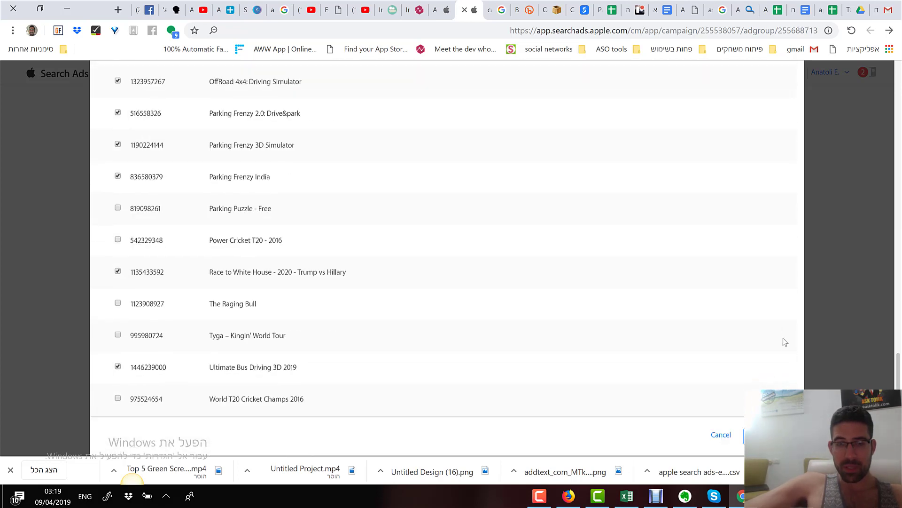
left_click(714, 436)
Review the ad group's settings and the apps chosen under "Users of my other apps"
scroll(698, 248, "up", 7)
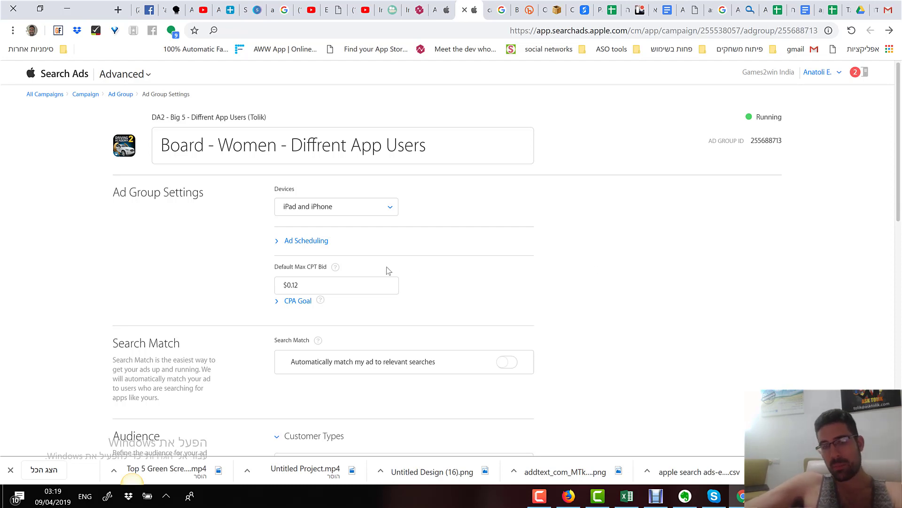
scroll(203, 207, "down", 4)
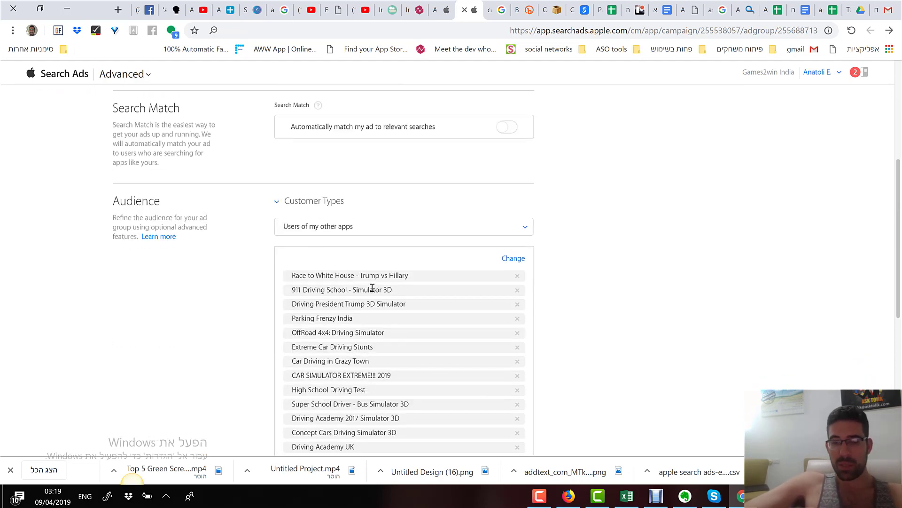
scroll(279, 282, "up", 2)
scroll(280, 274, "up", 4)
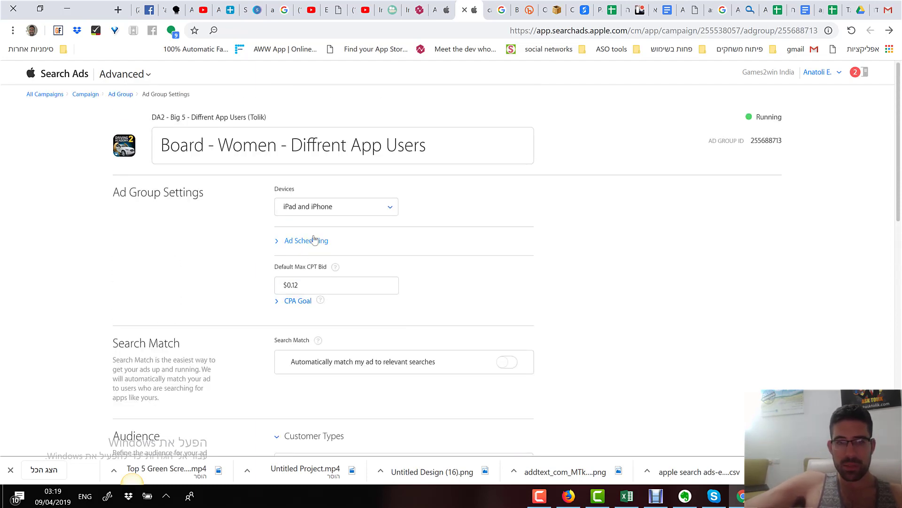
Return to the topic notes, highlight all six items and clear the selection
left_click(557, 10)
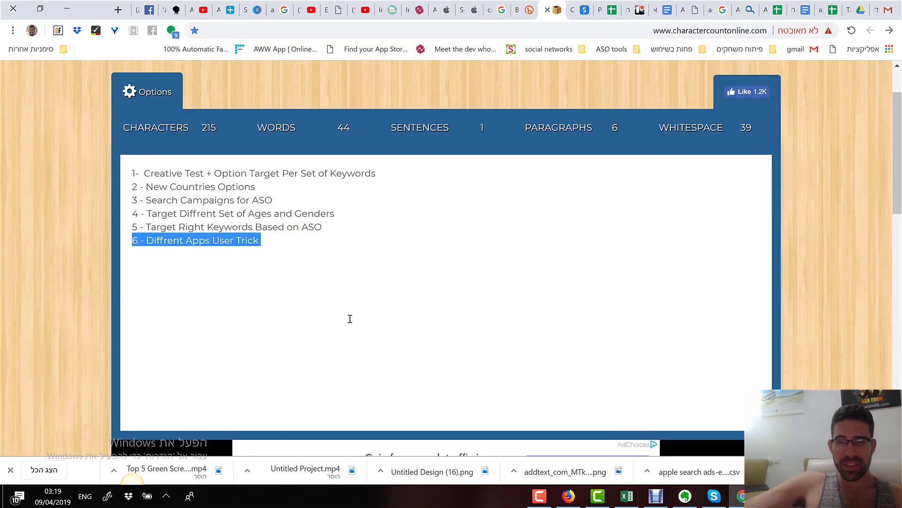
left_click(315, 330)
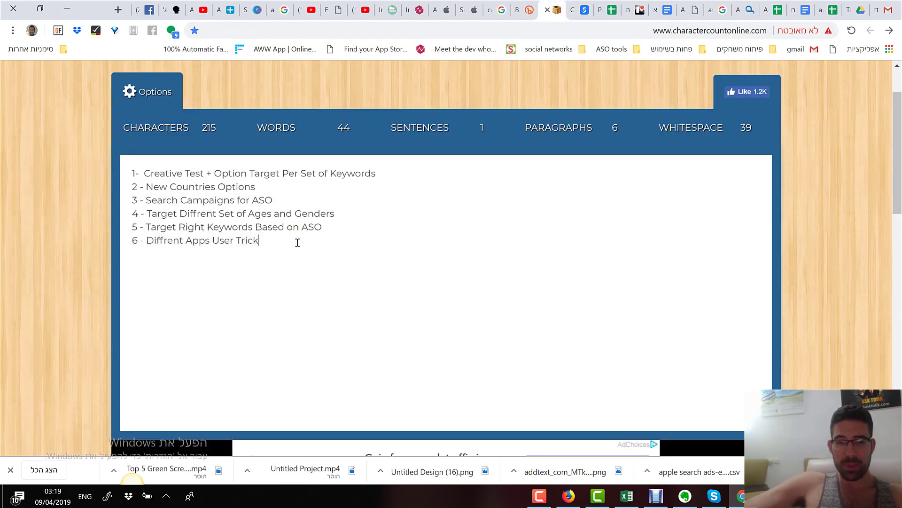
left_click_drag(298, 242, 127, 178)
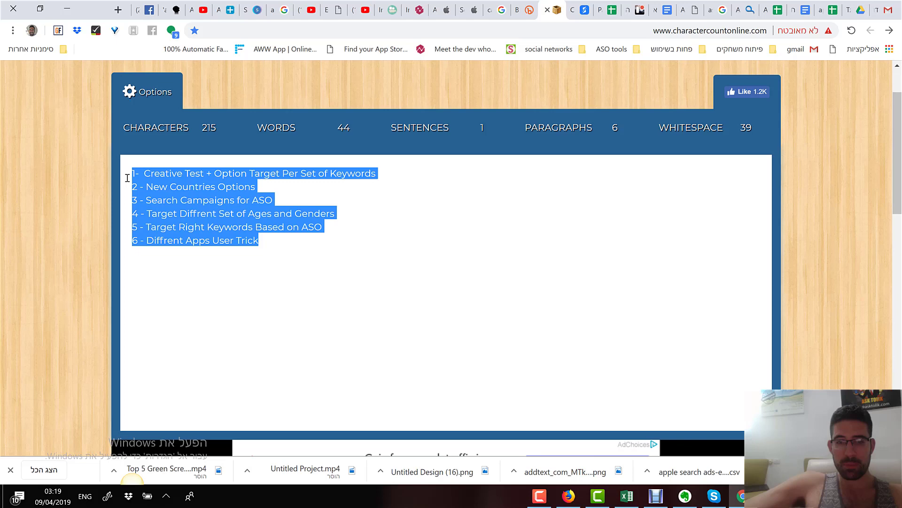
left_click(305, 280)
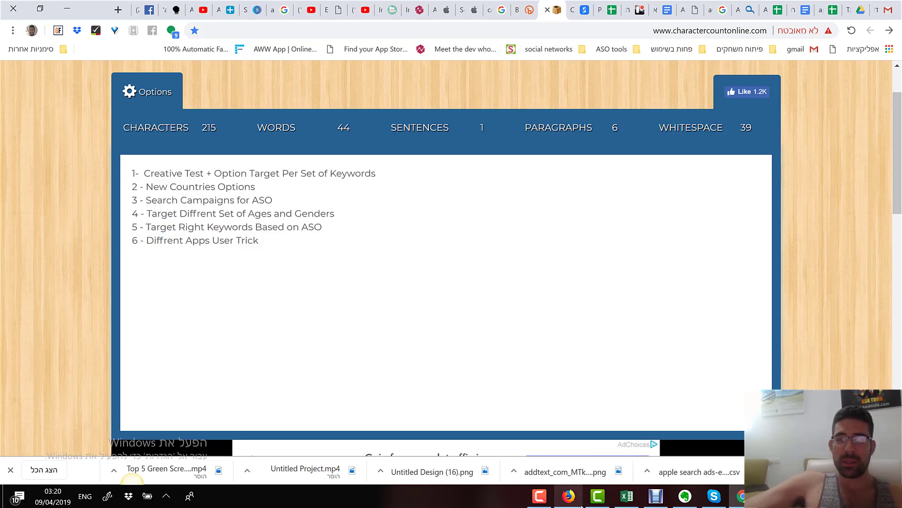
Switch to Firefox and look over the Google Play Console's store listing experiment and Store presence options for Invitation Maker
mouse_move(581, 505)
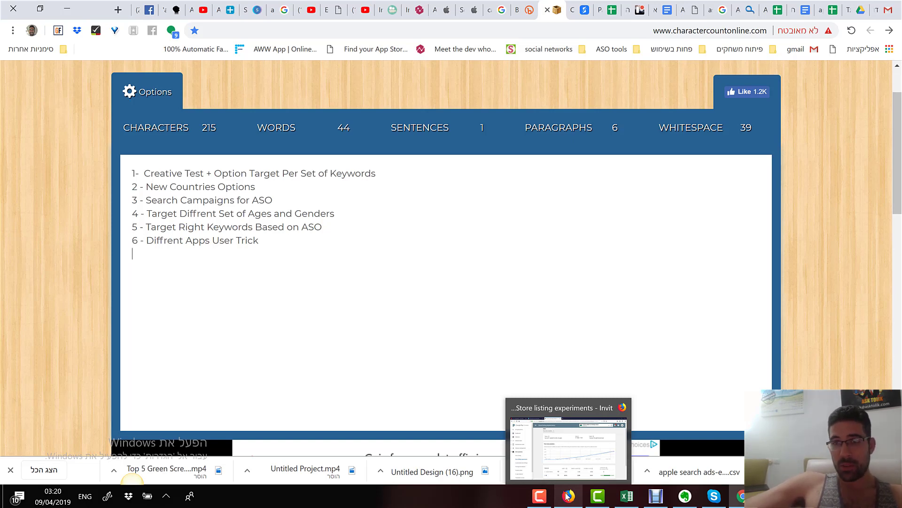
left_click(568, 495)
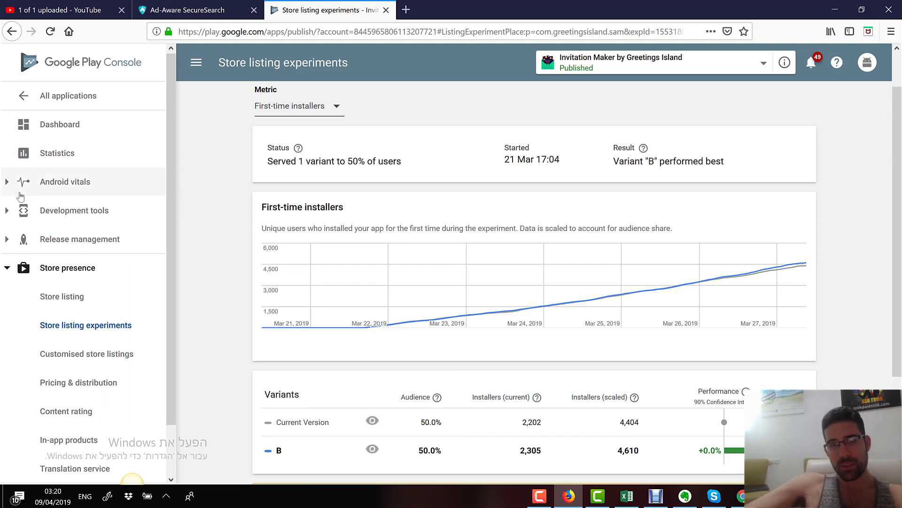
scroll(141, 200, "down", 1)
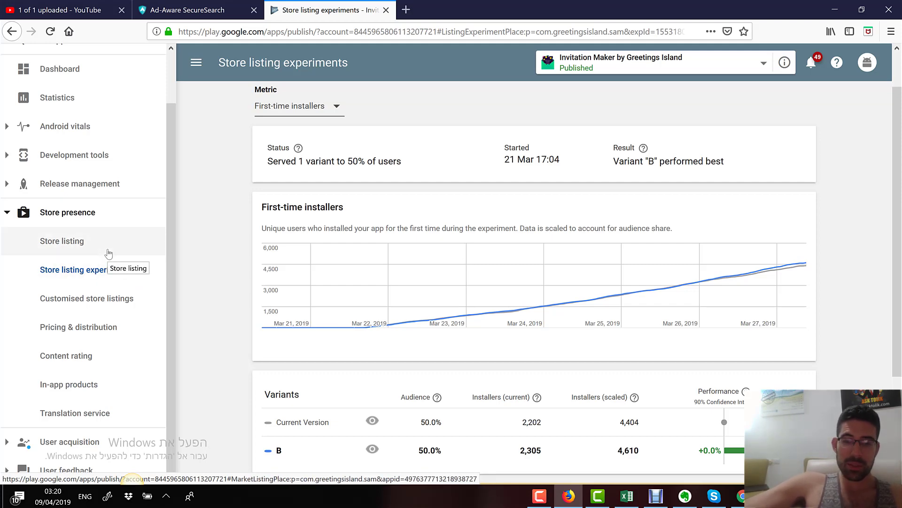
scroll(108, 253, "up", 2)
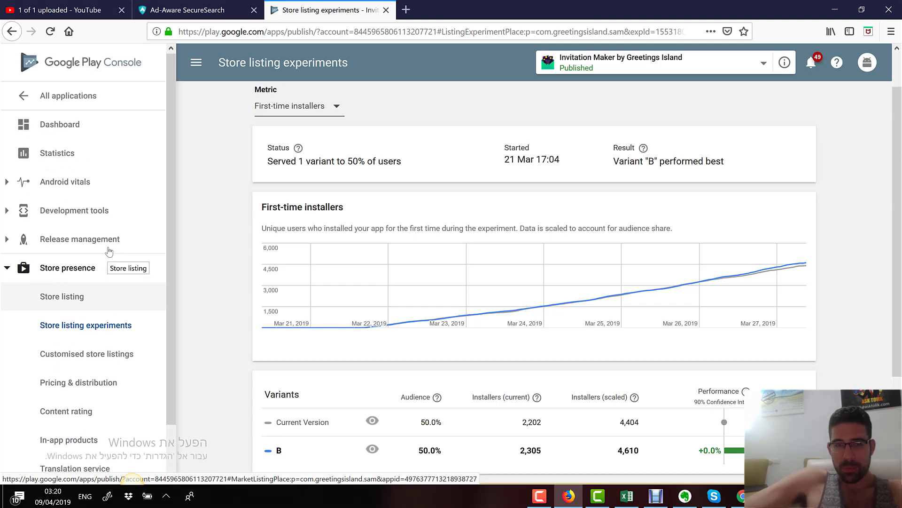
Open the Acquisition reports for Invitation Maker and look through the channel figures down to the acquisition channel table
scroll(106, 252, "down", 2)
left_click(110, 441)
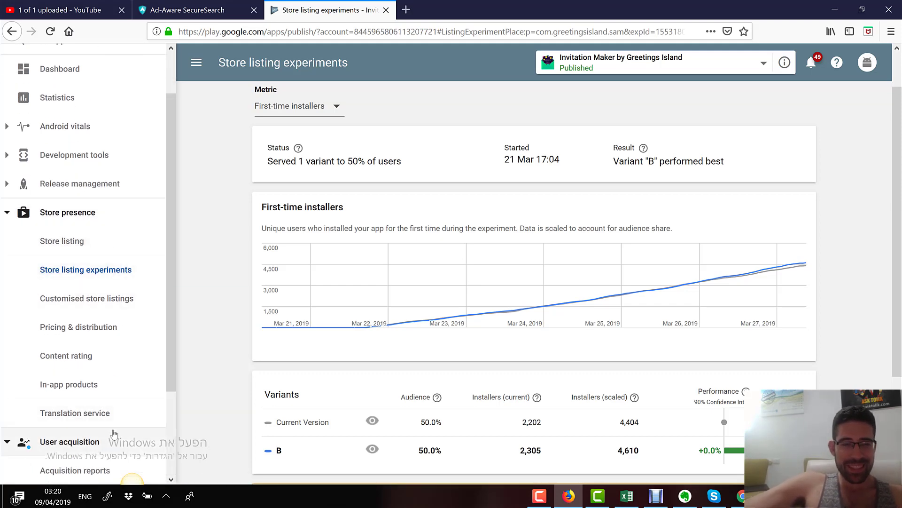
scroll(106, 376, "down", 2)
left_click(97, 359)
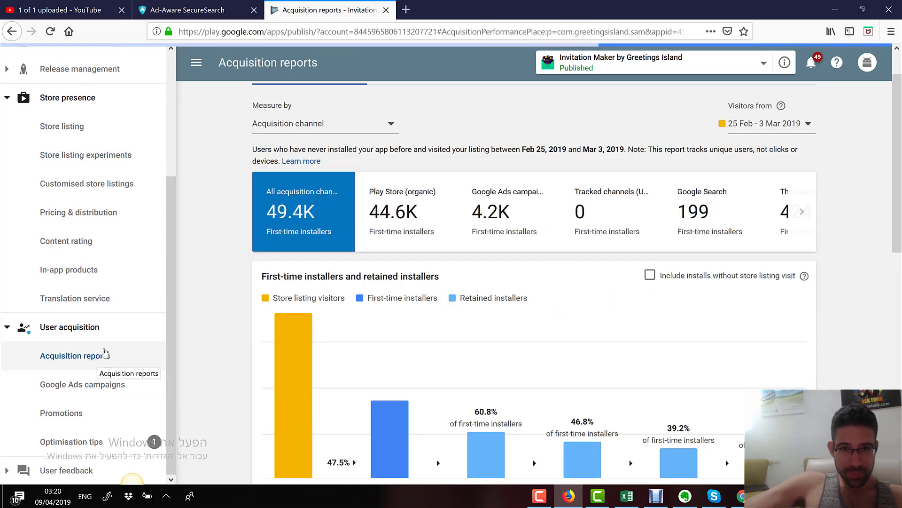
scroll(447, 141, "down", 6)
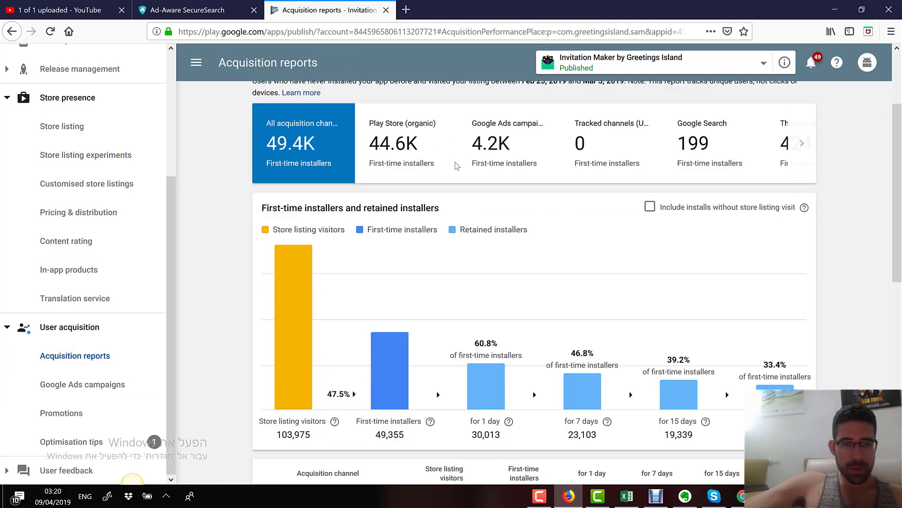
scroll(425, 272, "down", 1)
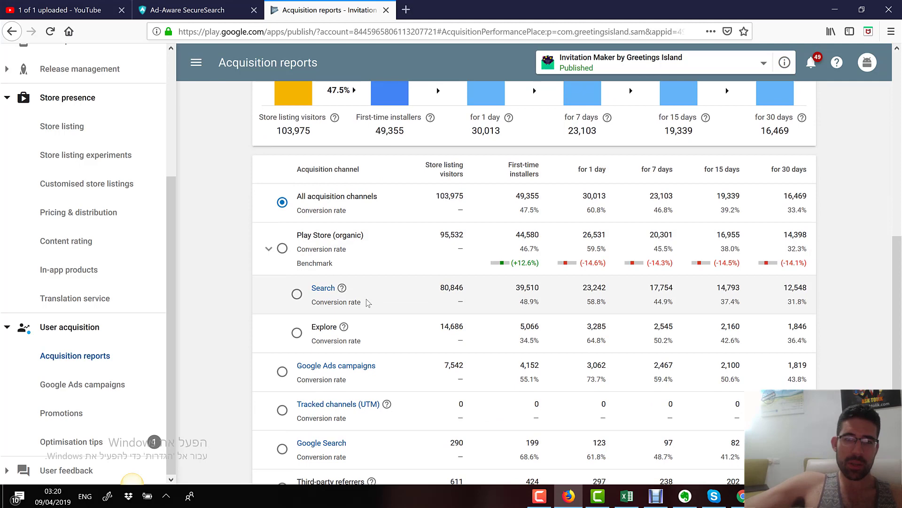
Open the Play Store organic Search breakdown and examine installers and retention for the search terms, including "invitation maker"
left_click(326, 294)
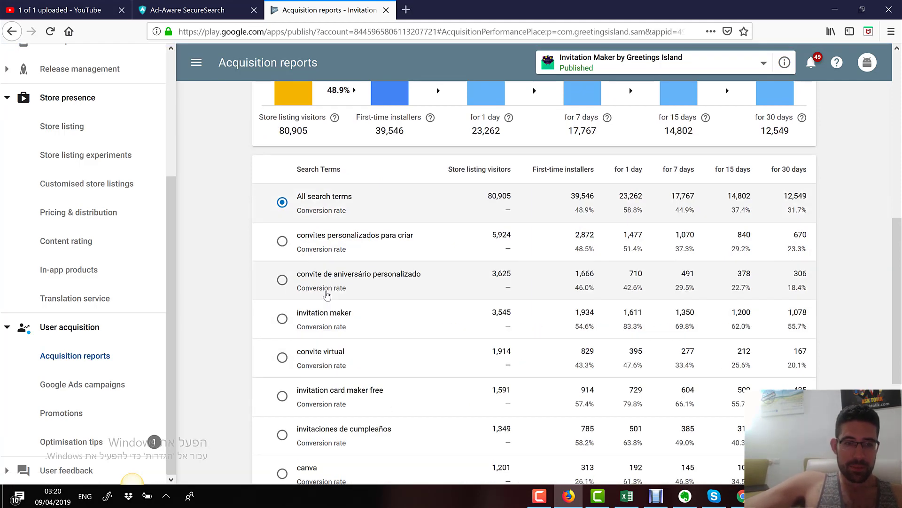
scroll(400, 222, "down", 1)
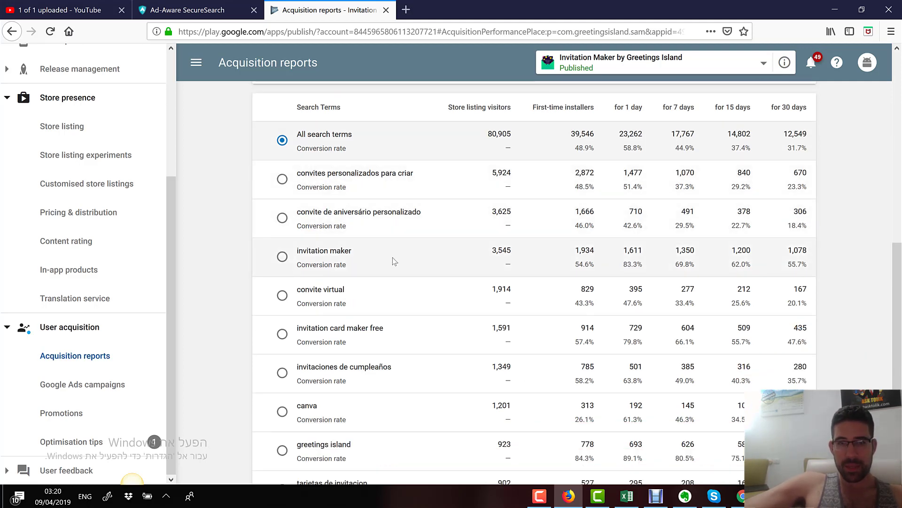
scroll(362, 263, "down", 1)
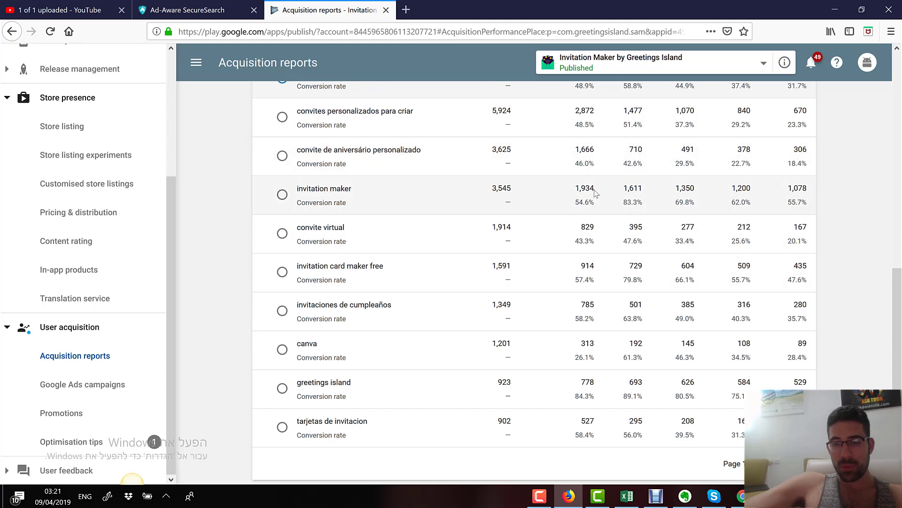
mouse_move(594, 192)
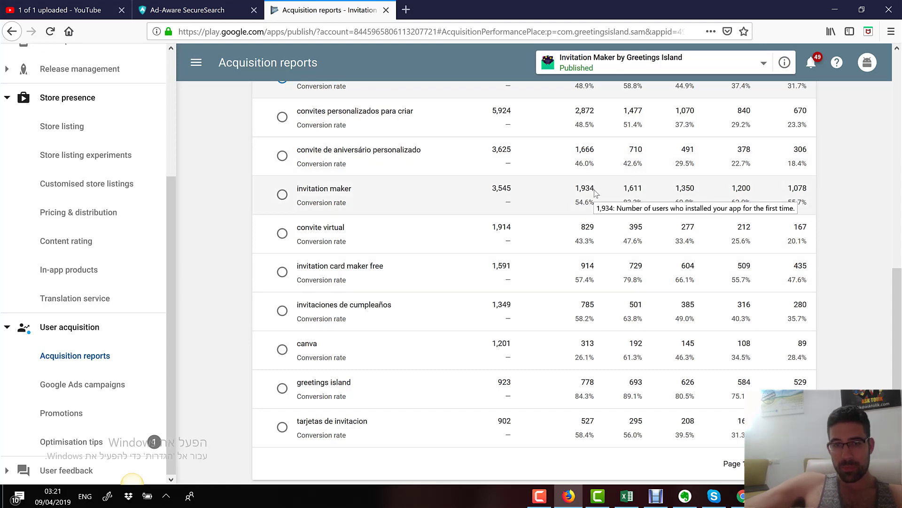
scroll(595, 202, "down", 3)
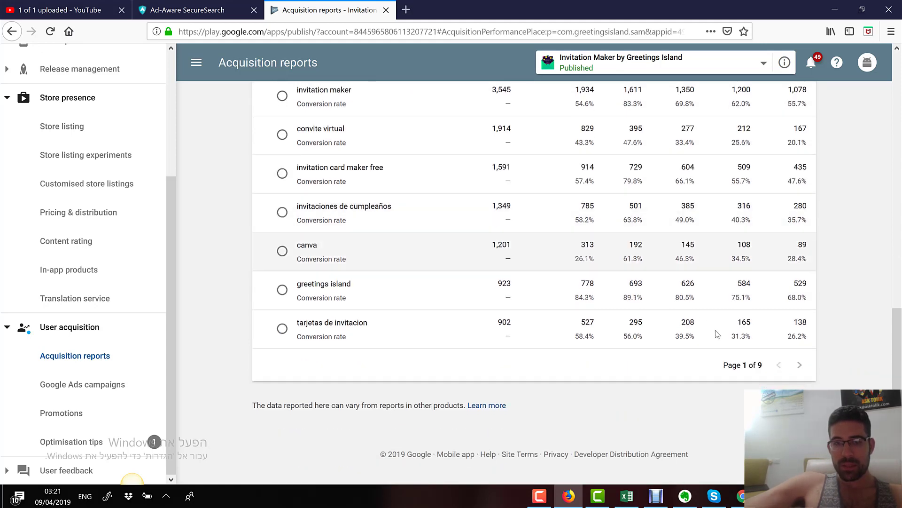
Browse the search terms table forward to page 5, back to page 2, and on to page 3
left_click(800, 365)
left_click(801, 365)
left_click(801, 365)
left_click(800, 365)
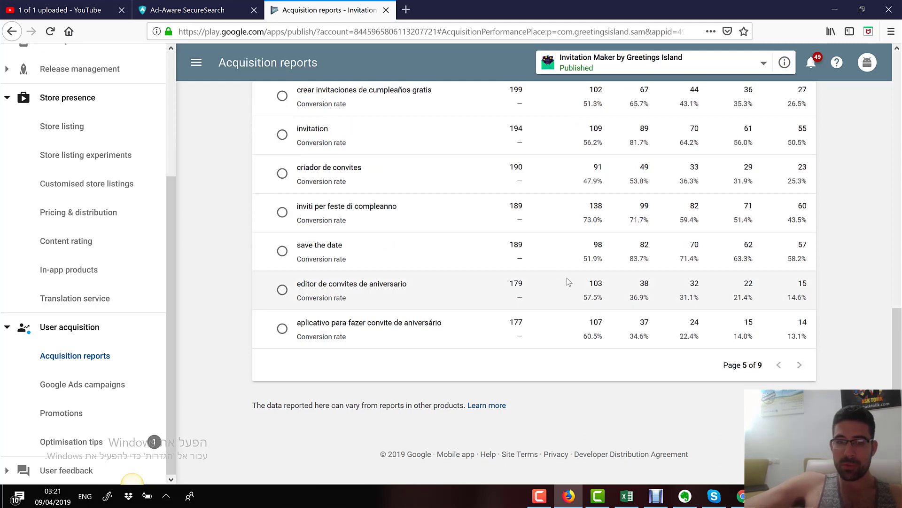
scroll(567, 254, "up", 1)
scroll(567, 254, "down", 1)
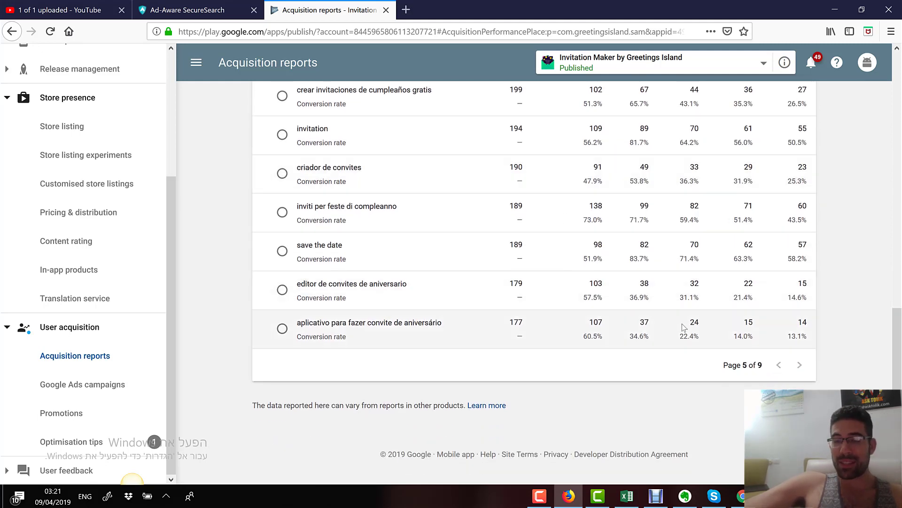
left_click(780, 366)
left_click(780, 365)
left_click(779, 365)
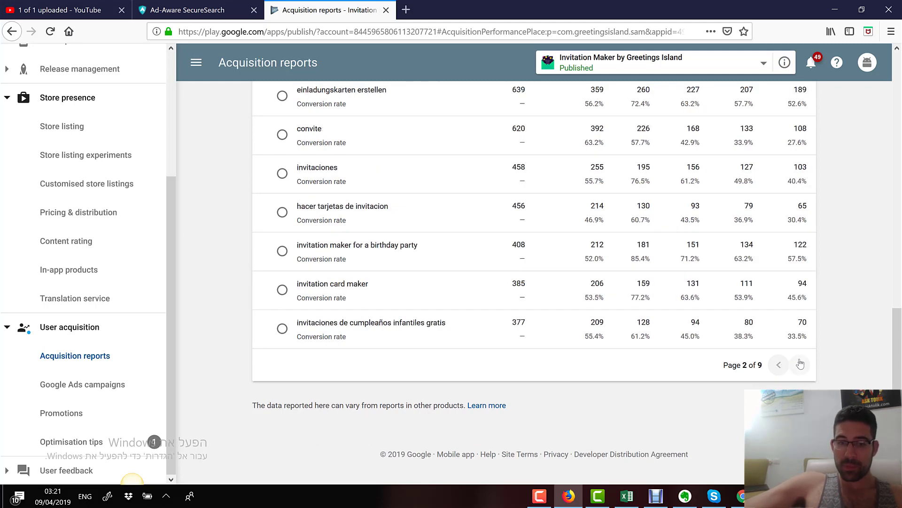
left_click(799, 364)
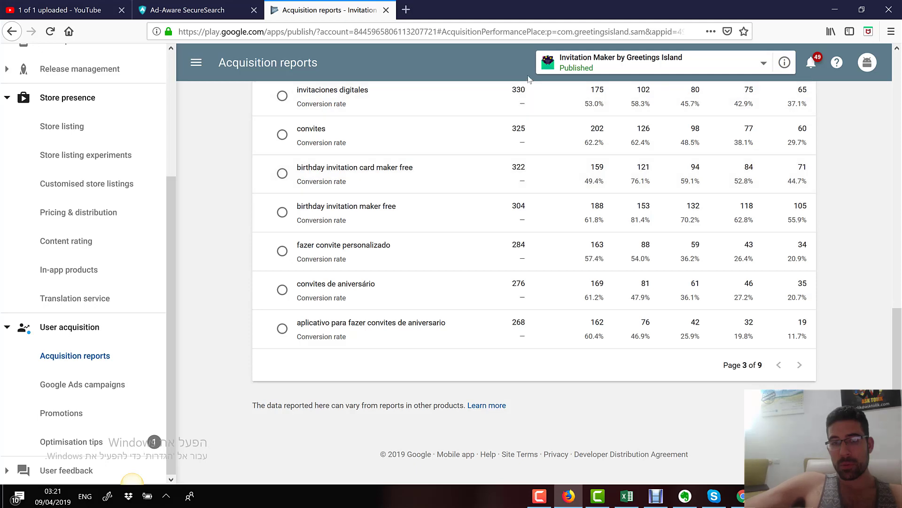
View Invitation Maker's public listing on Google Play and return to the acquisition report
left_click(781, 63)
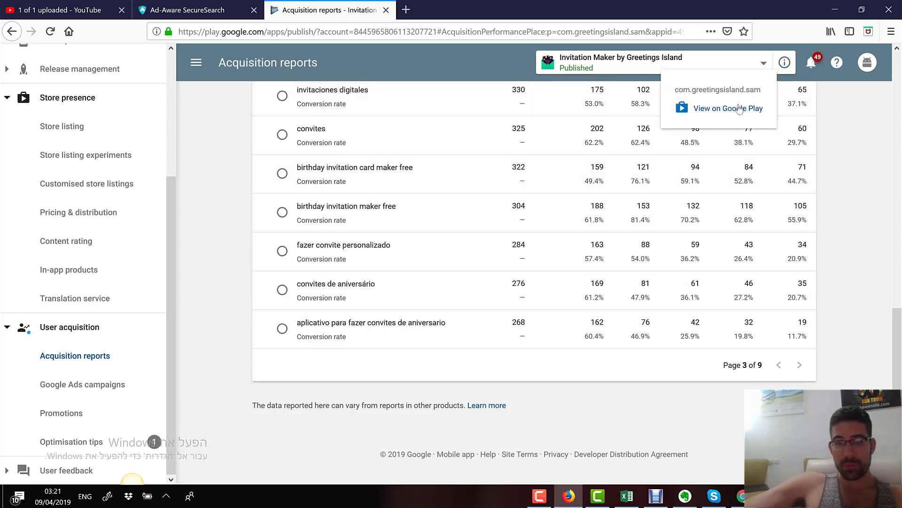
left_click(739, 107)
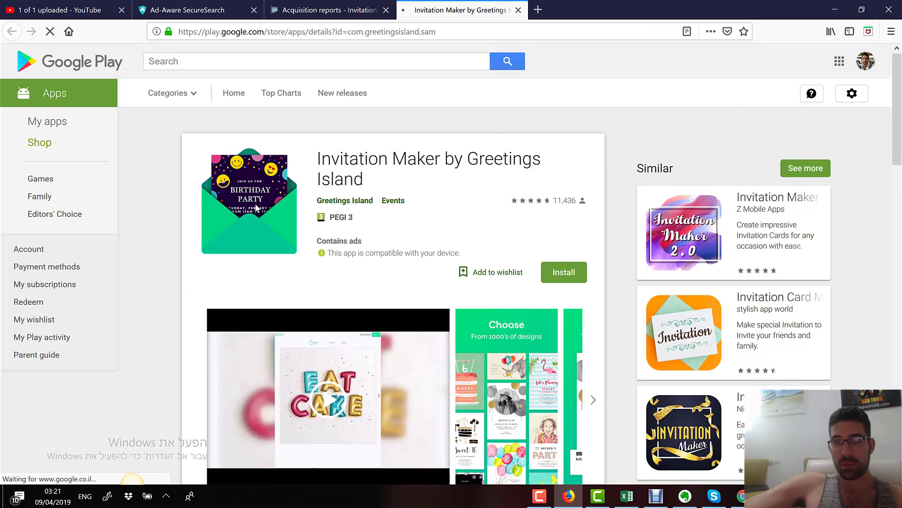
left_click(312, 7)
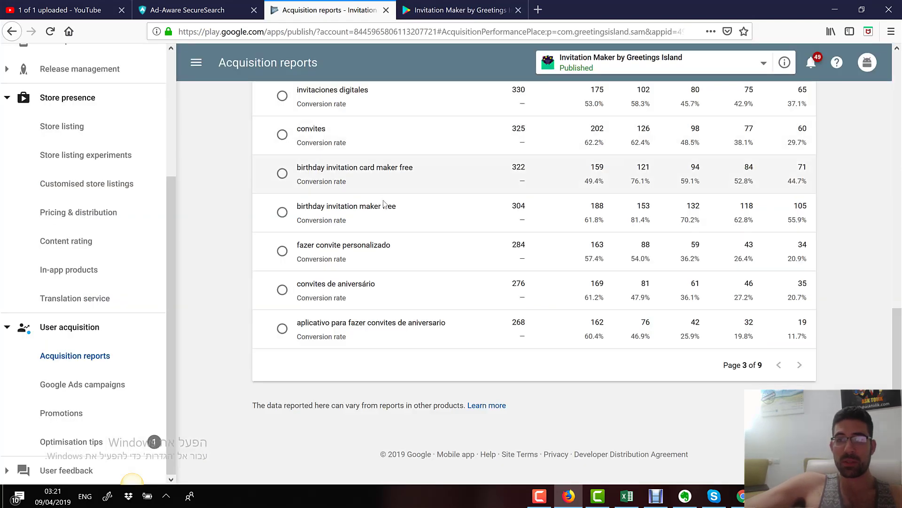
Look back over the beginning of the page 3 search terms and switch to Debut Professional
scroll(394, 200, "up", 3)
scroll(395, 201, "up", 3)
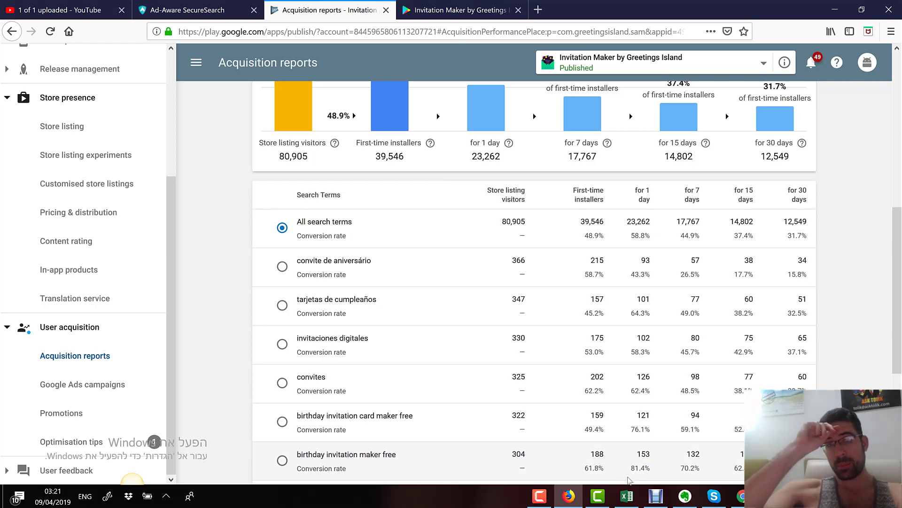
left_click(656, 496)
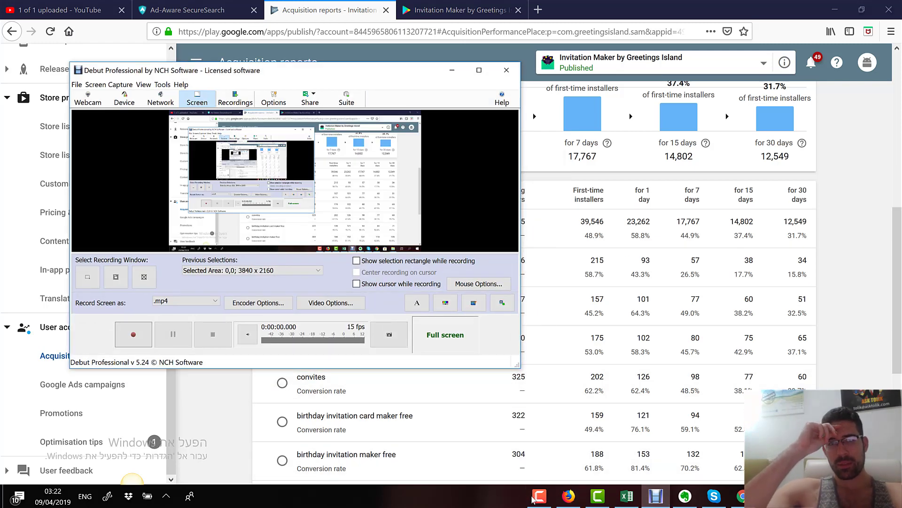